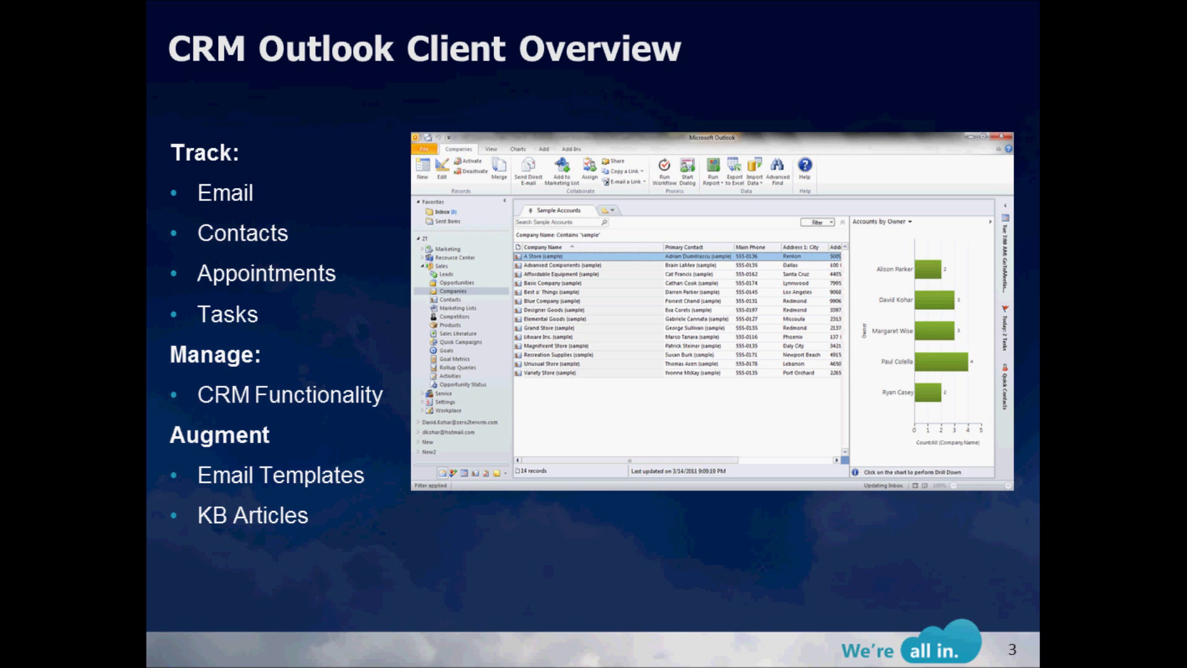
- Exit the PowerPoint slide show and bring Outlook to the front
{"action": "key", "text": "Escape"}
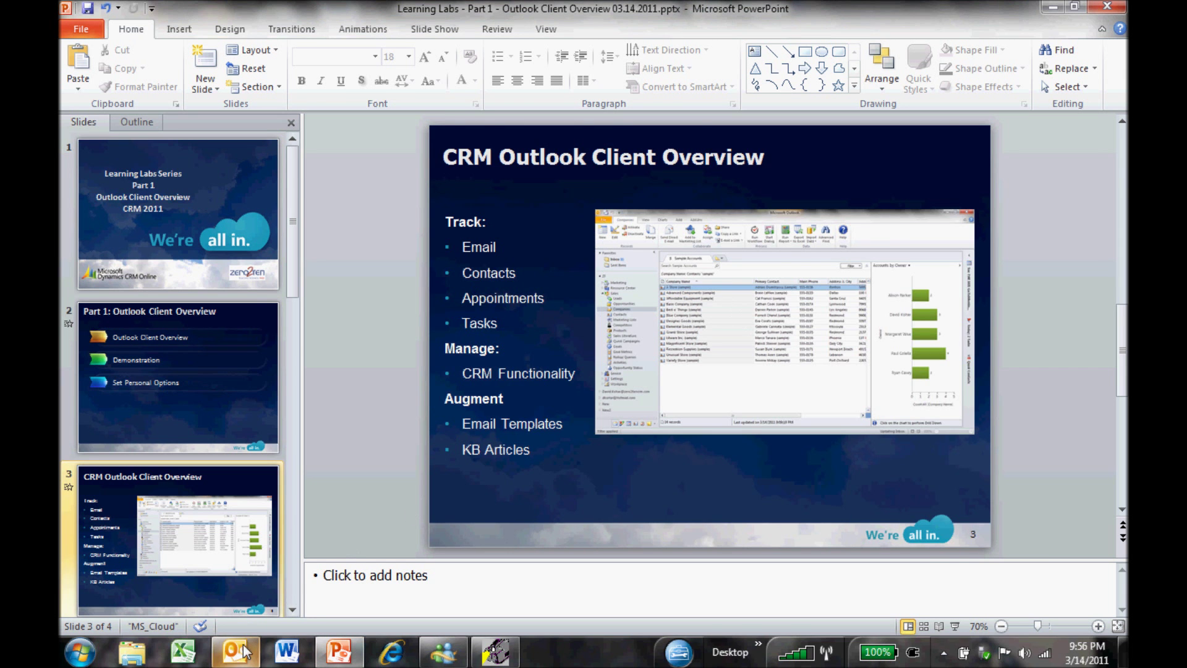
{"action": "left_click", "coordinate": [238, 652]}
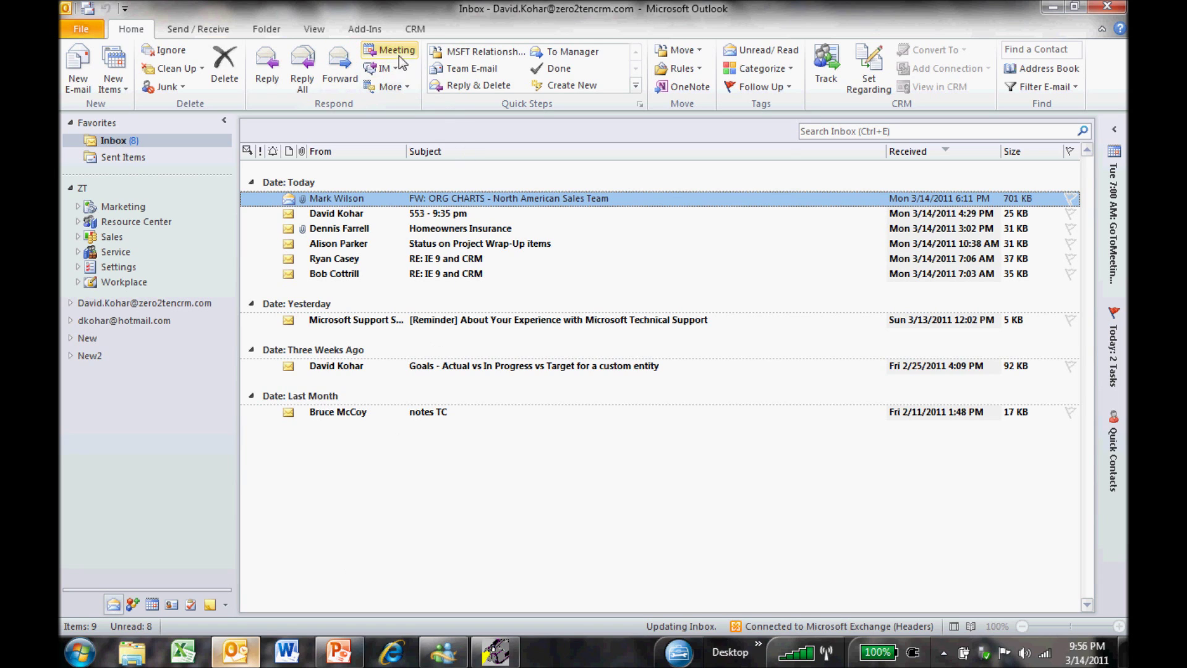
- View the CRM ribbon, return to Home, expand Sales, collapse the ZT folder tree, and select Inbox
{"action": "left_click", "coordinate": [415, 30]}
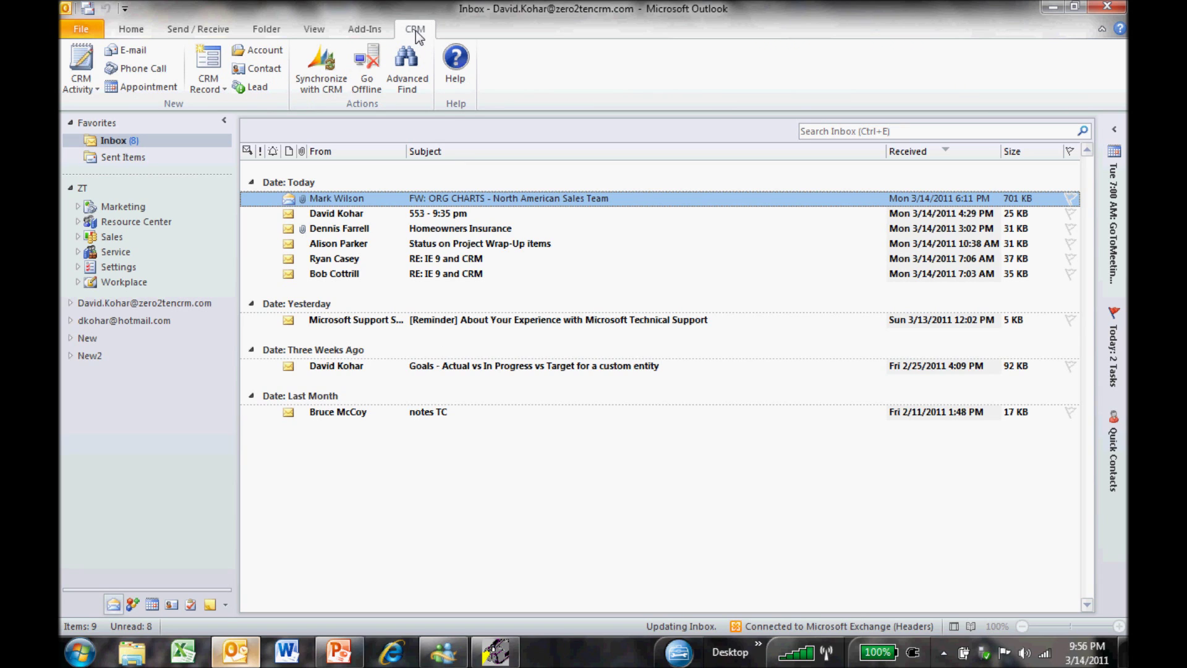
{"action": "left_click", "coordinate": [130, 31]}
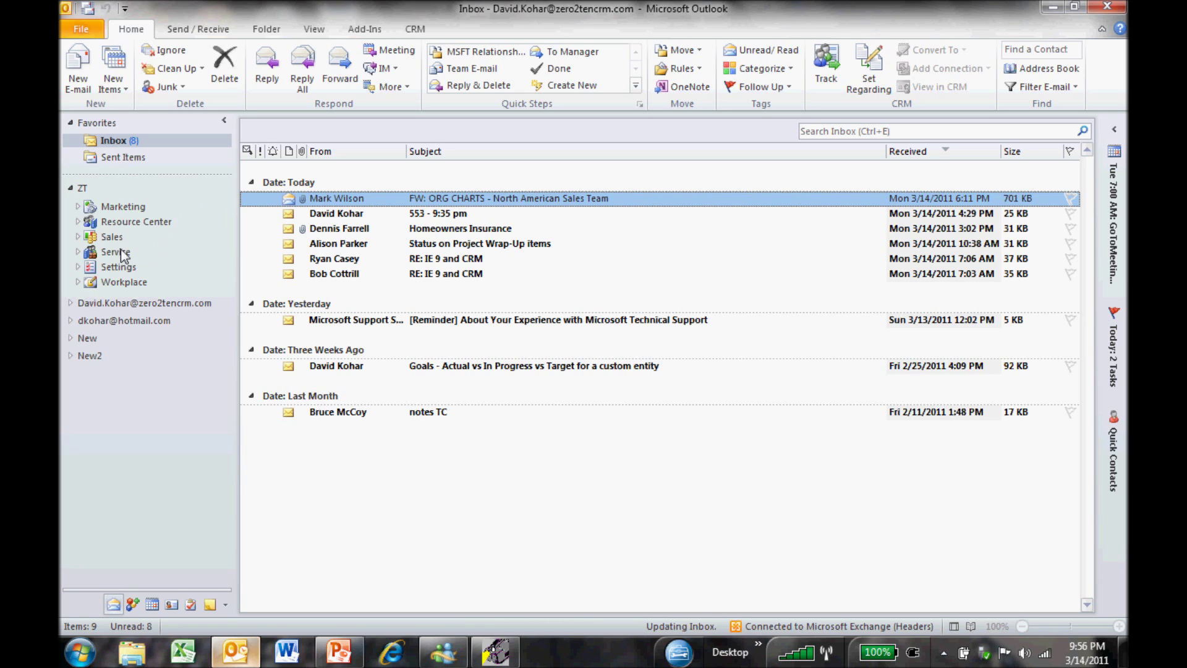
{"action": "left_click", "coordinate": [78, 237]}
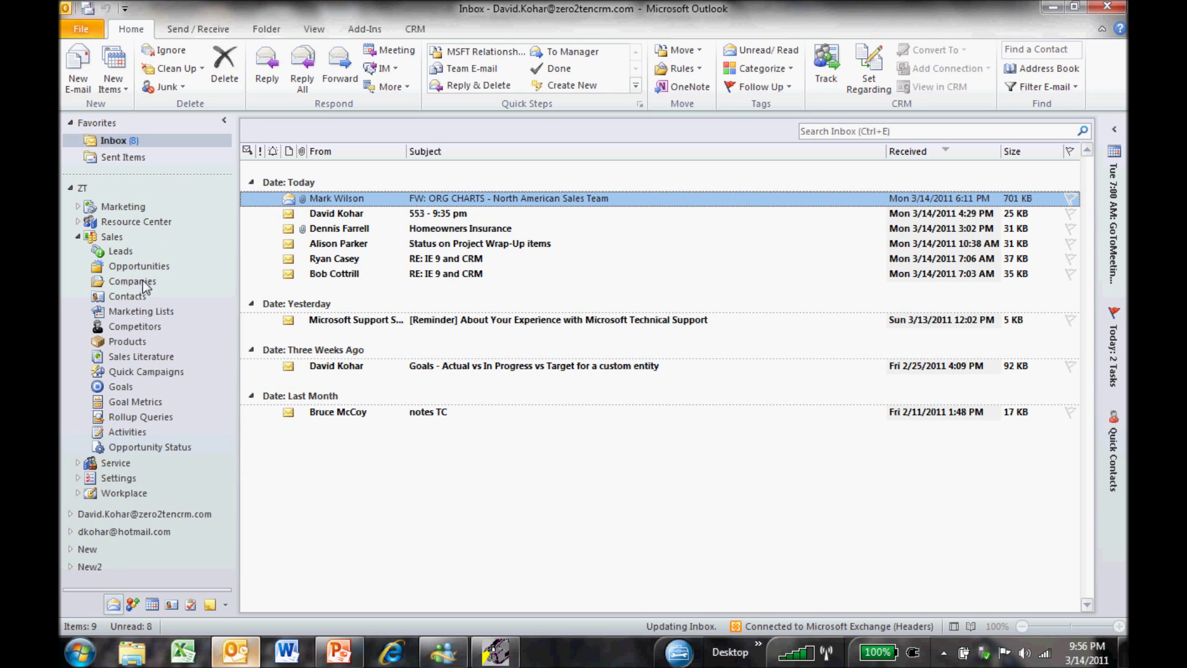
{"action": "left_click", "coordinate": [70, 188]}
{"action": "left_click", "coordinate": [100, 287]}
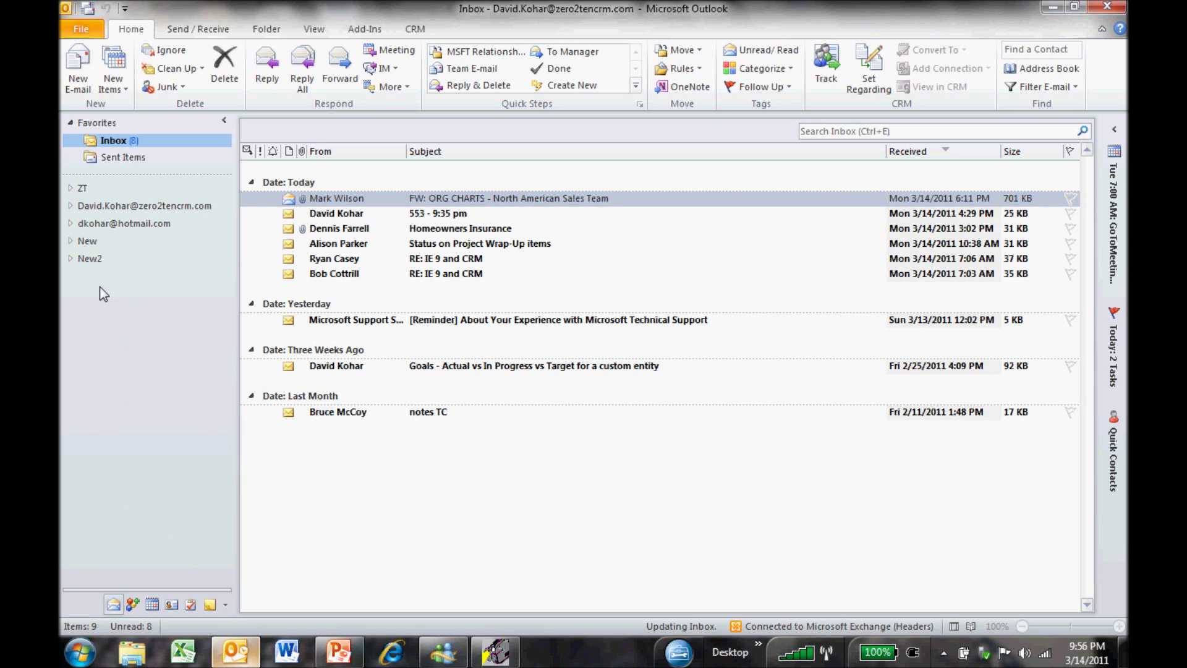
- Address a new e-mail to the sample contact with subject 'Follow up on our discusion today'
{"action": "left_click", "coordinate": [78, 68]}
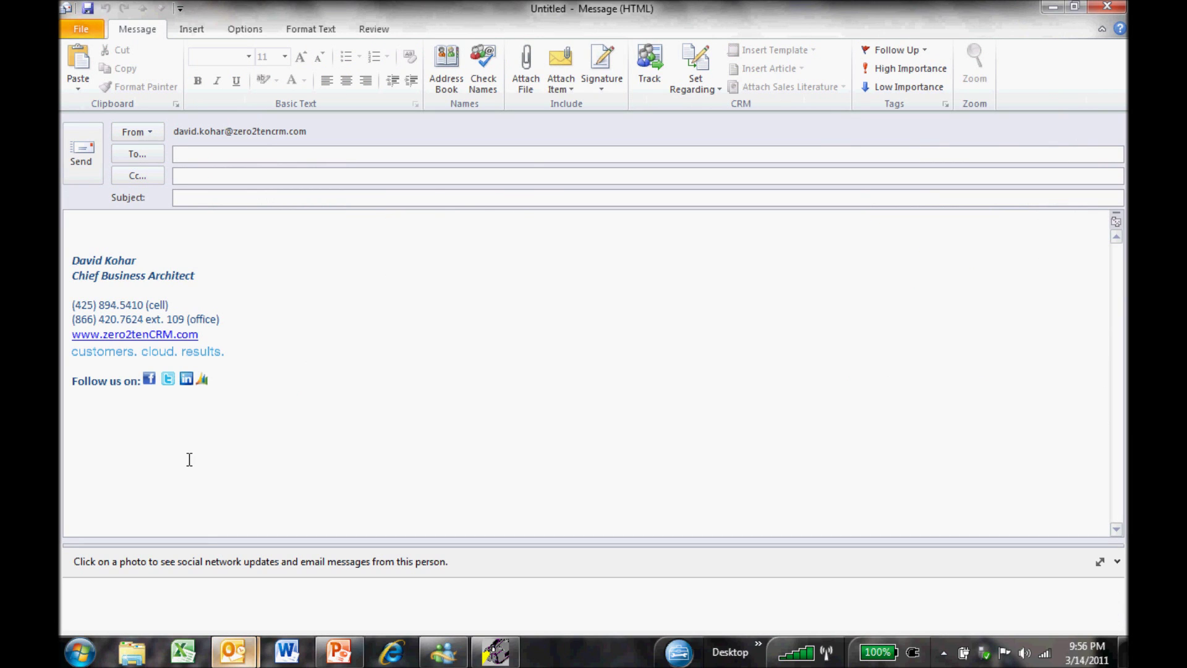
{"action": "type", "text": "adr"}
{"action": "key", "text": "Tab"}
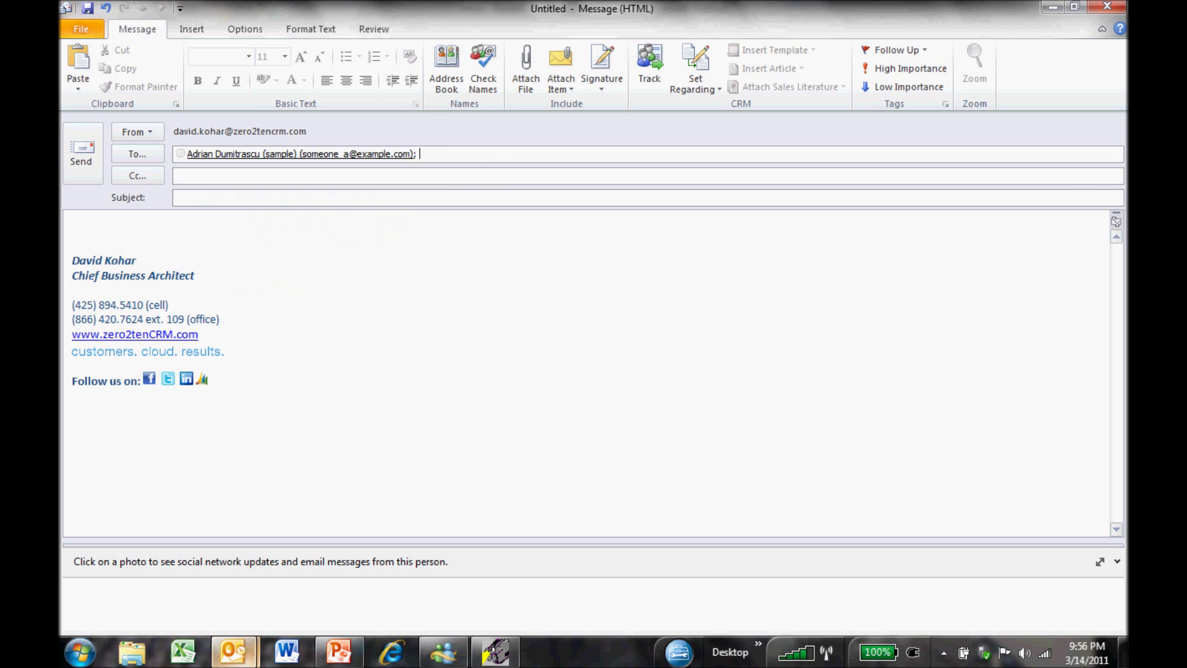
{"action": "key", "text": "Tab"}
{"action": "type", "text": "Follow up on"}
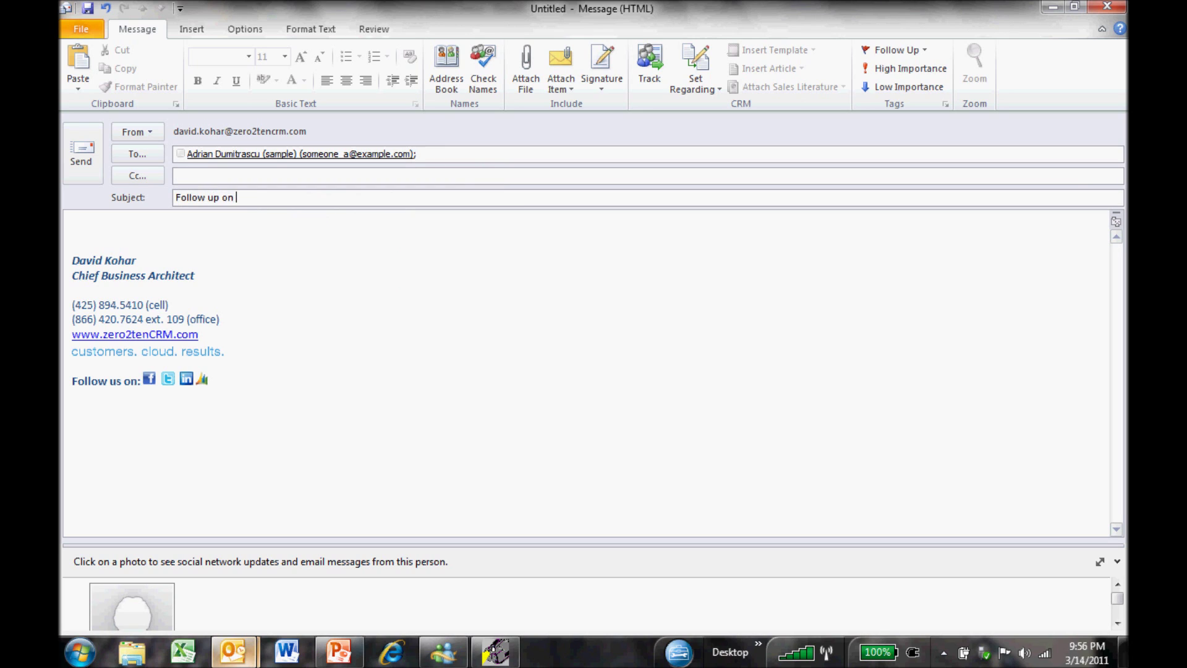
{"action": "type", "text": " our discusion today"}
{"action": "left_click", "coordinate": [405, 232]}
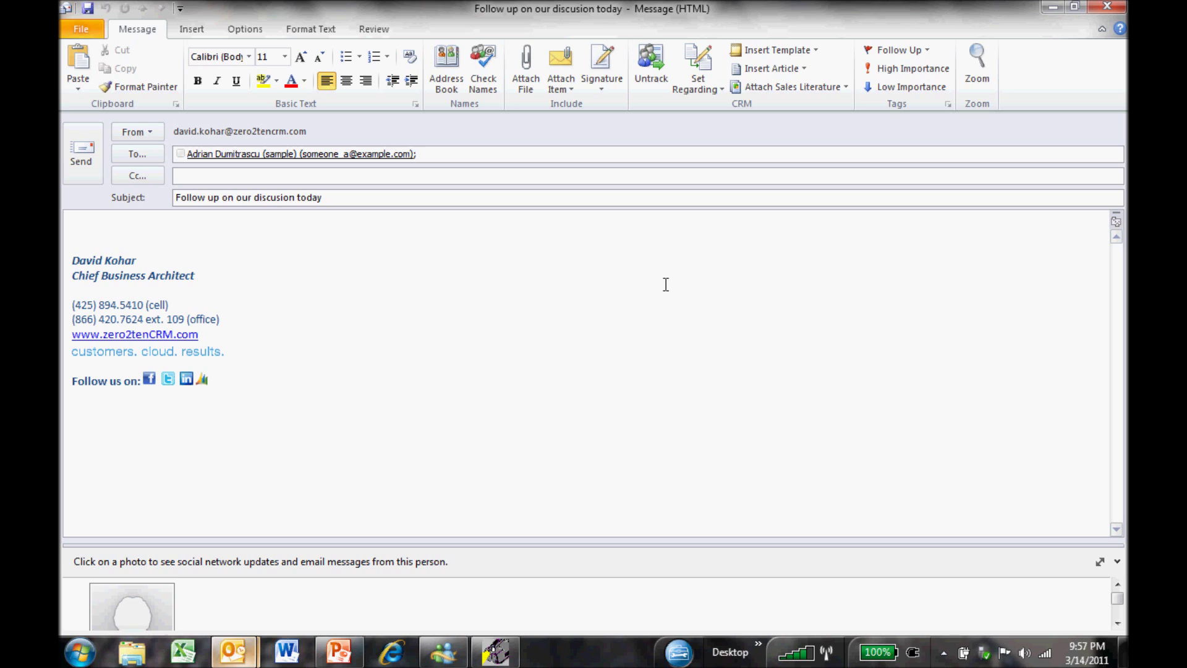
{"action": "left_click", "coordinate": [697, 61]}
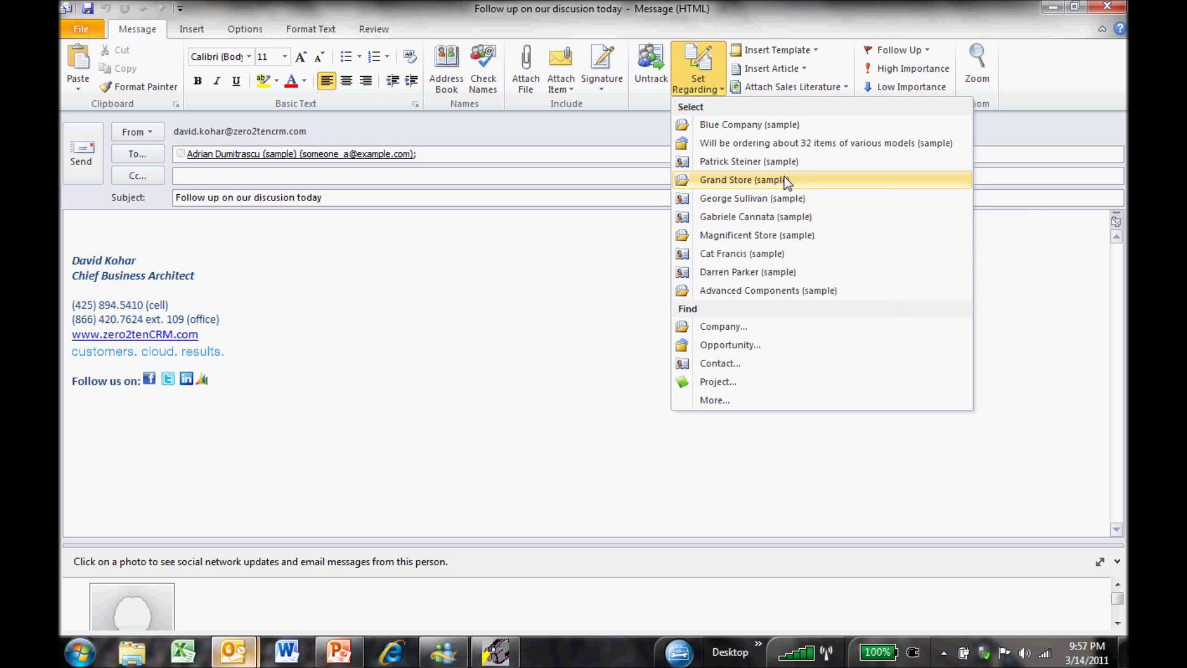
- Set Grand Store (sample) as the regarding record and send the follow-up e-mail
{"action": "left_click", "coordinate": [817, 180]}
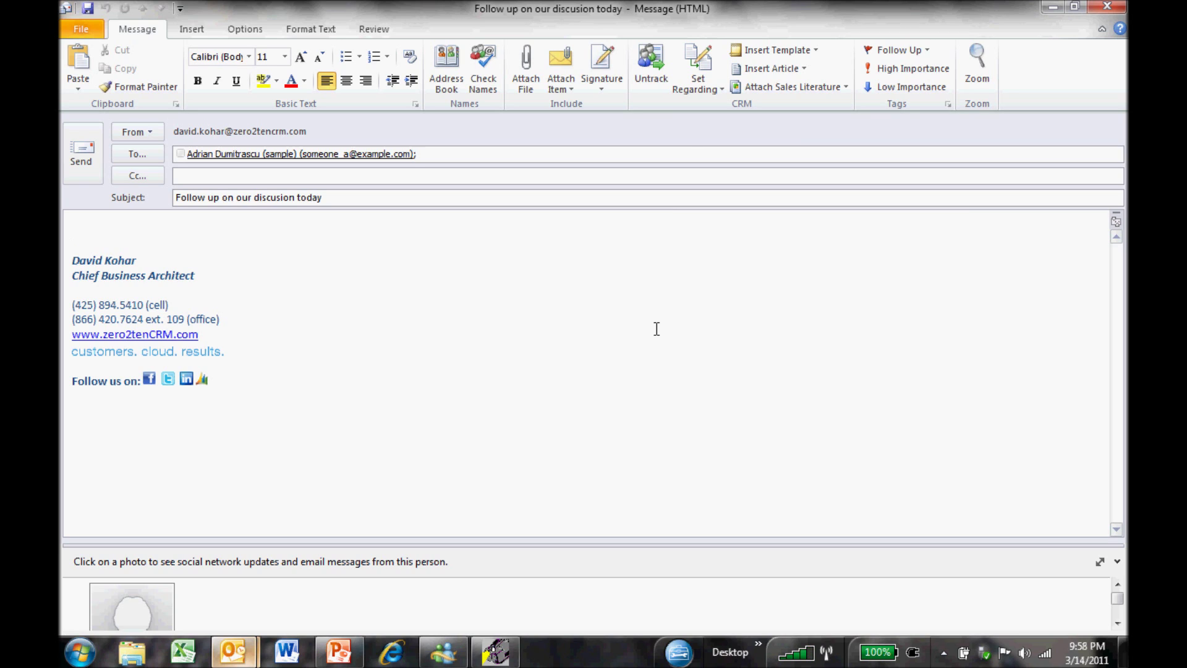
{"action": "left_click", "coordinate": [85, 155]}
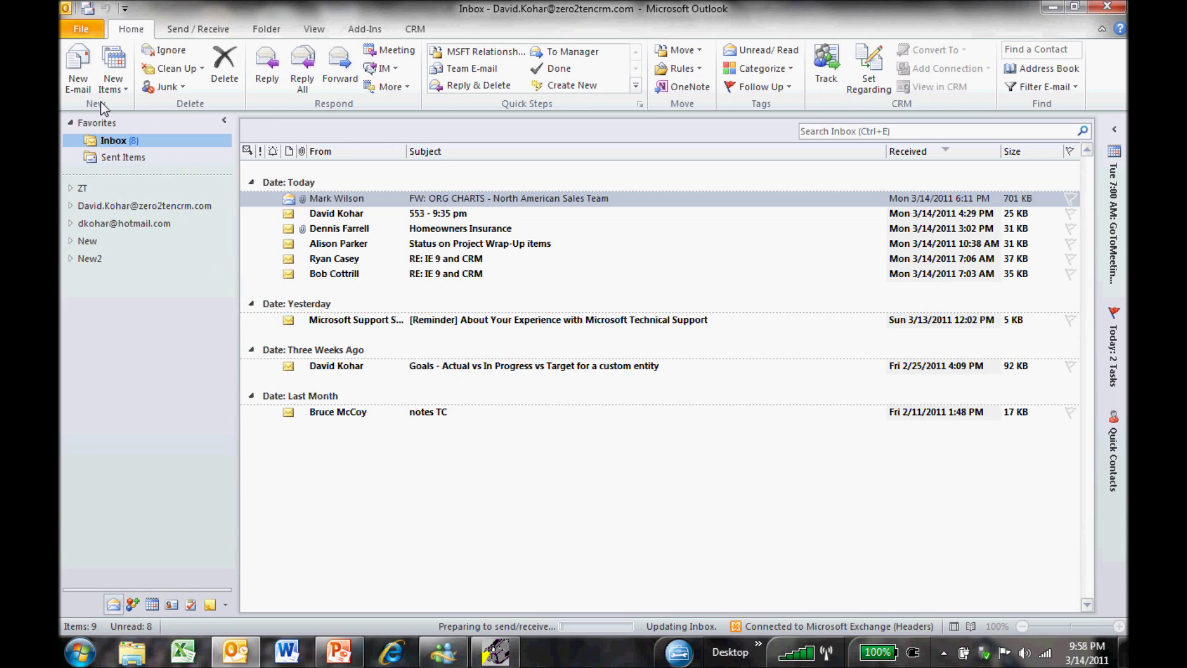
- Start another new e-mail addressed to the sample contact
{"action": "left_click", "coordinate": [81, 77]}
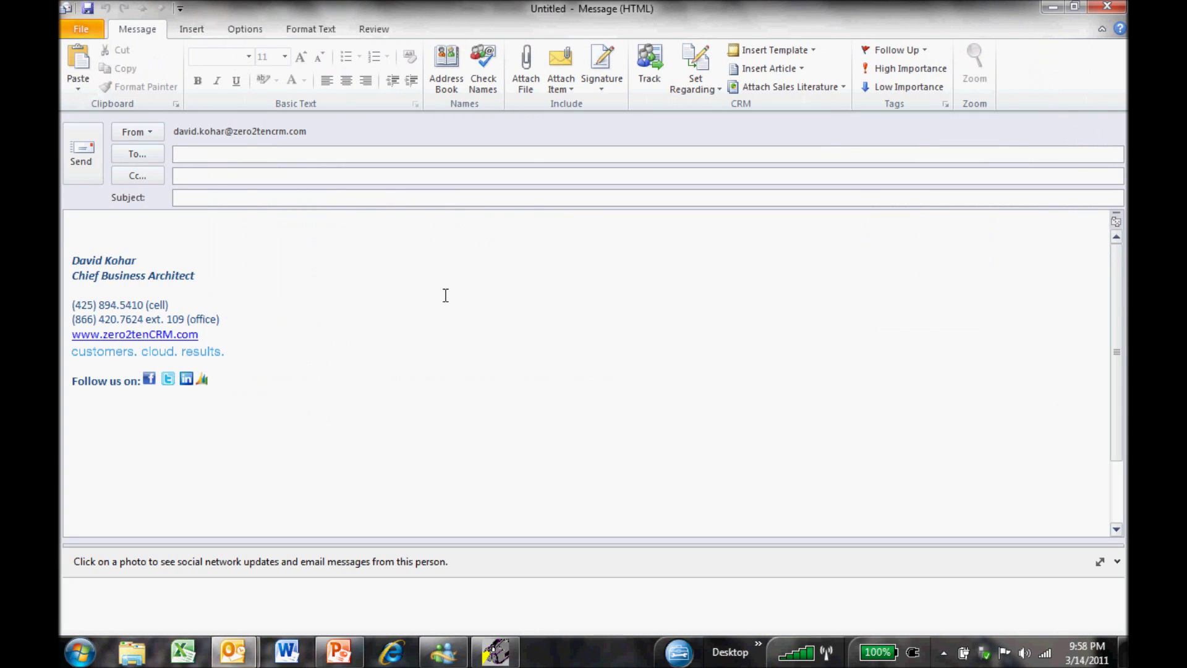
{"action": "type", "text": "adri"}
{"action": "key", "text": "Return"}
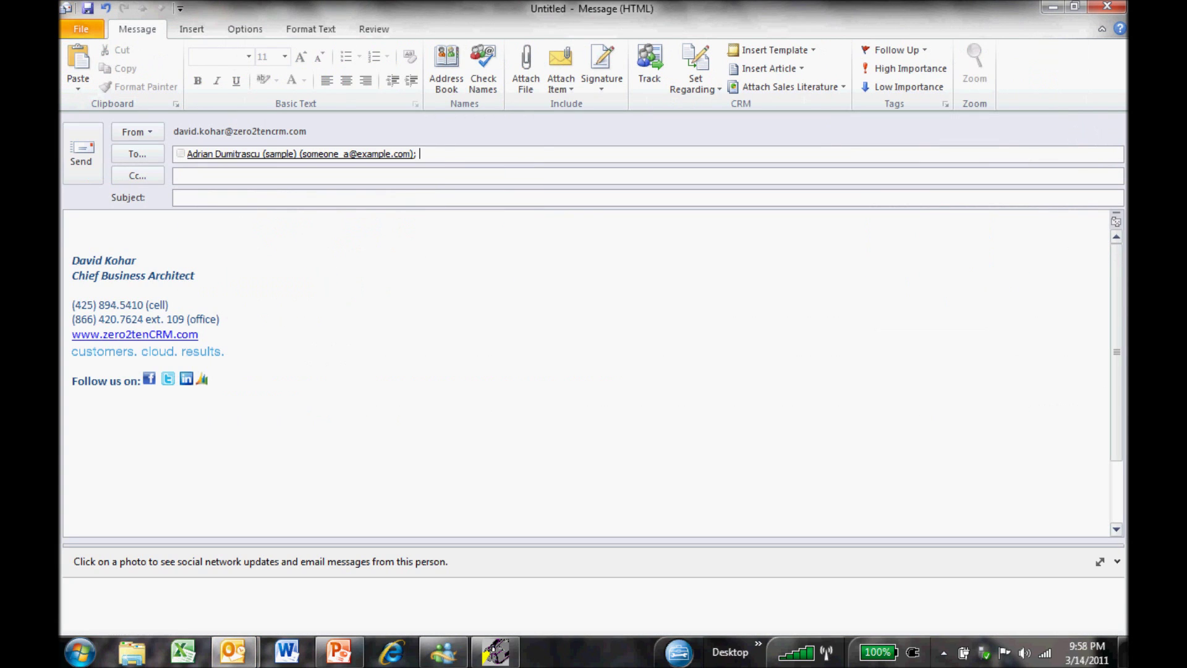
{"action": "key", "text": "Tab"}
{"action": "key", "text": "Tab"}
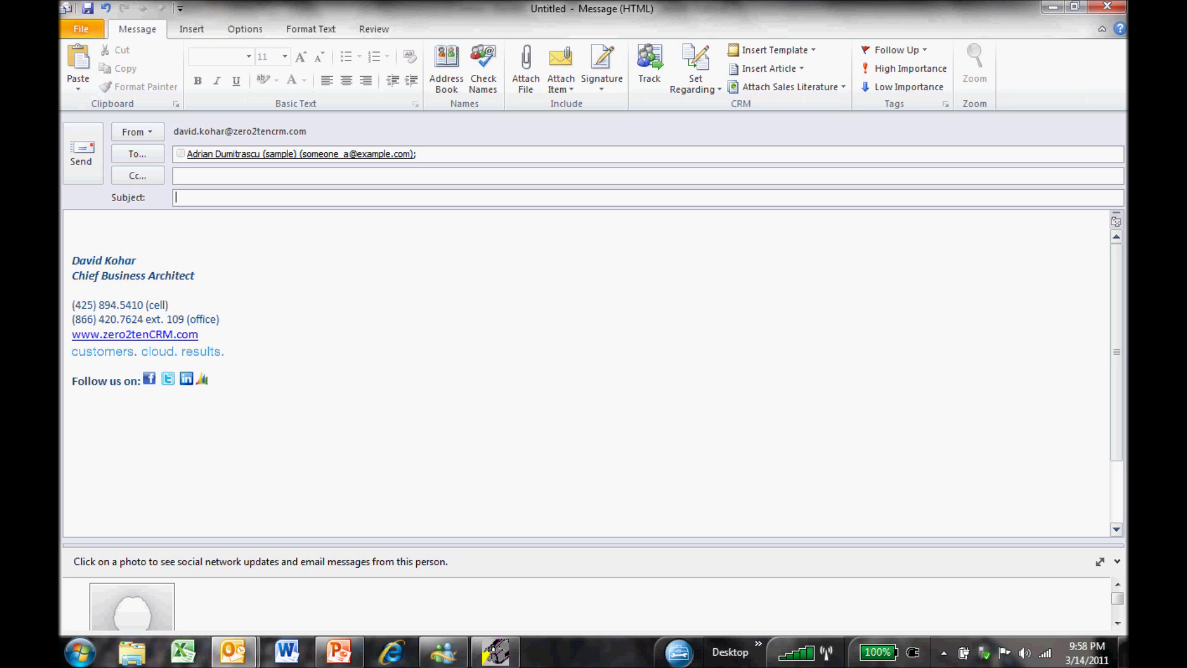
- Fill the e-mail from the LL: Sample Program Overview template, with its PDF, and send it
{"action": "left_click", "coordinate": [803, 54]}
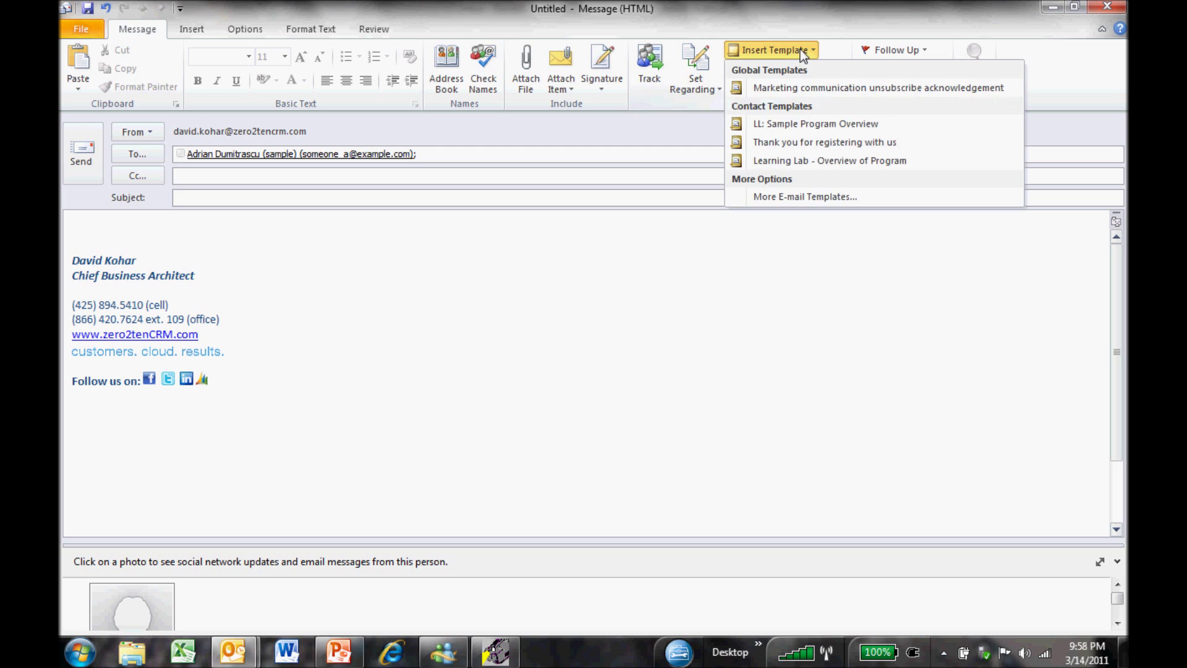
{"action": "left_click", "coordinate": [825, 126]}
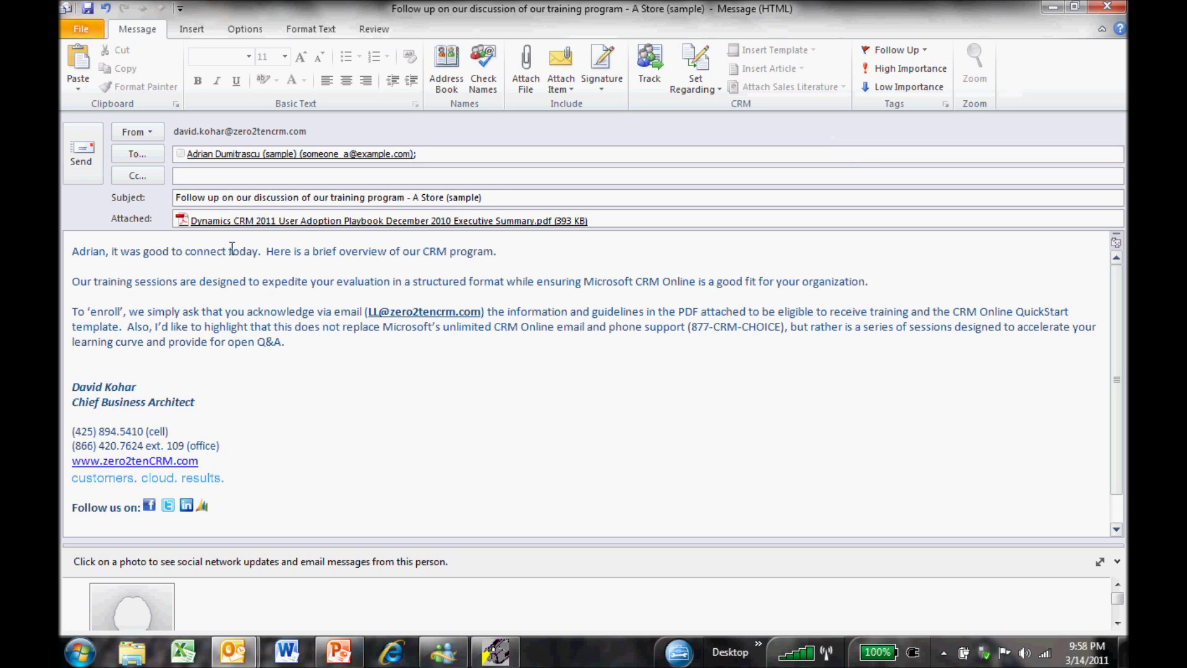
{"action": "left_click", "coordinate": [616, 220]}
{"action": "left_click", "coordinate": [81, 155]}
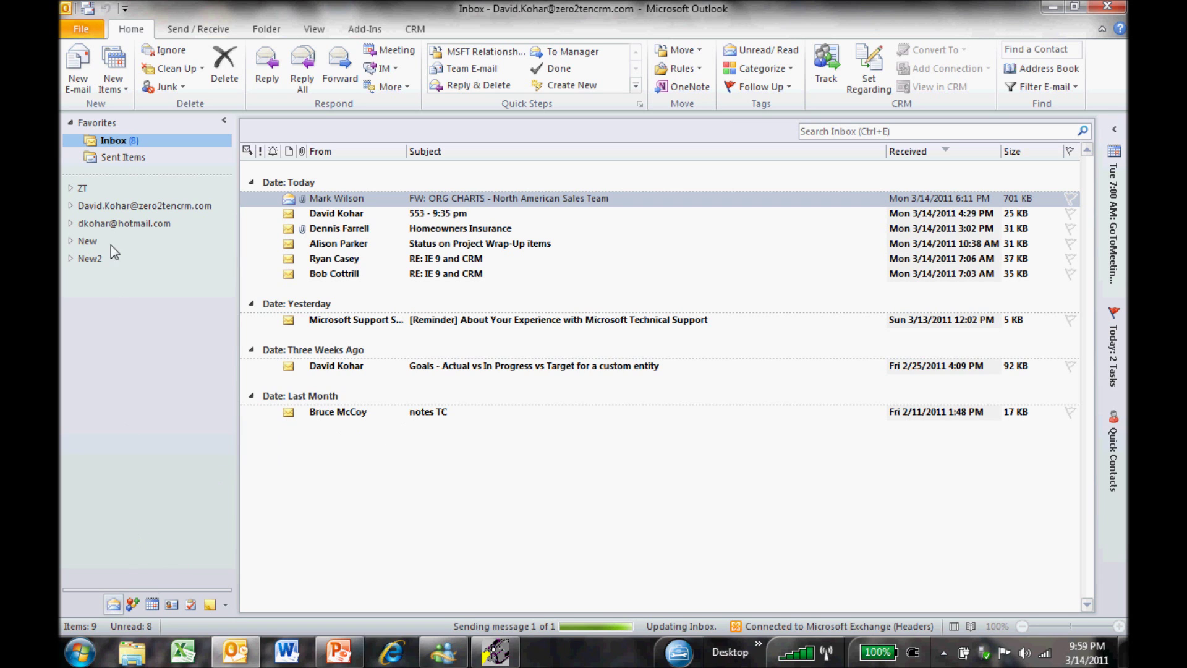
- Show the May 16–20, 2011 work week and create an appointment for Wednesday 10:00–12:00
{"action": "left_click", "coordinate": [152, 605]}
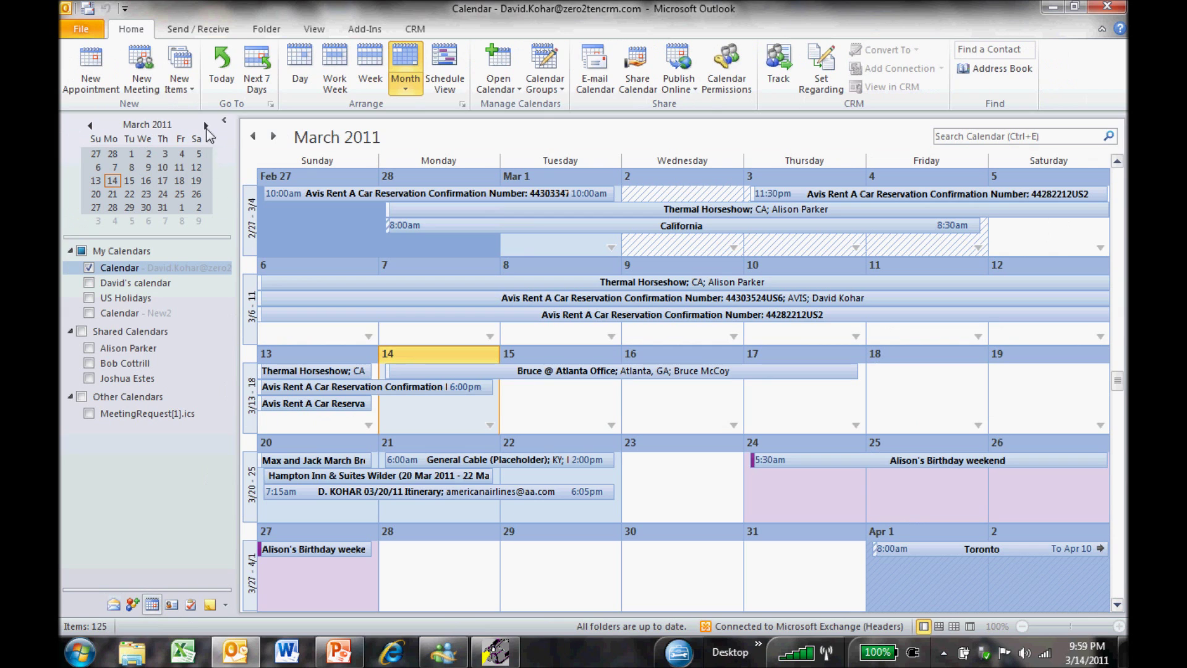
{"action": "left_click", "coordinate": [206, 126]}
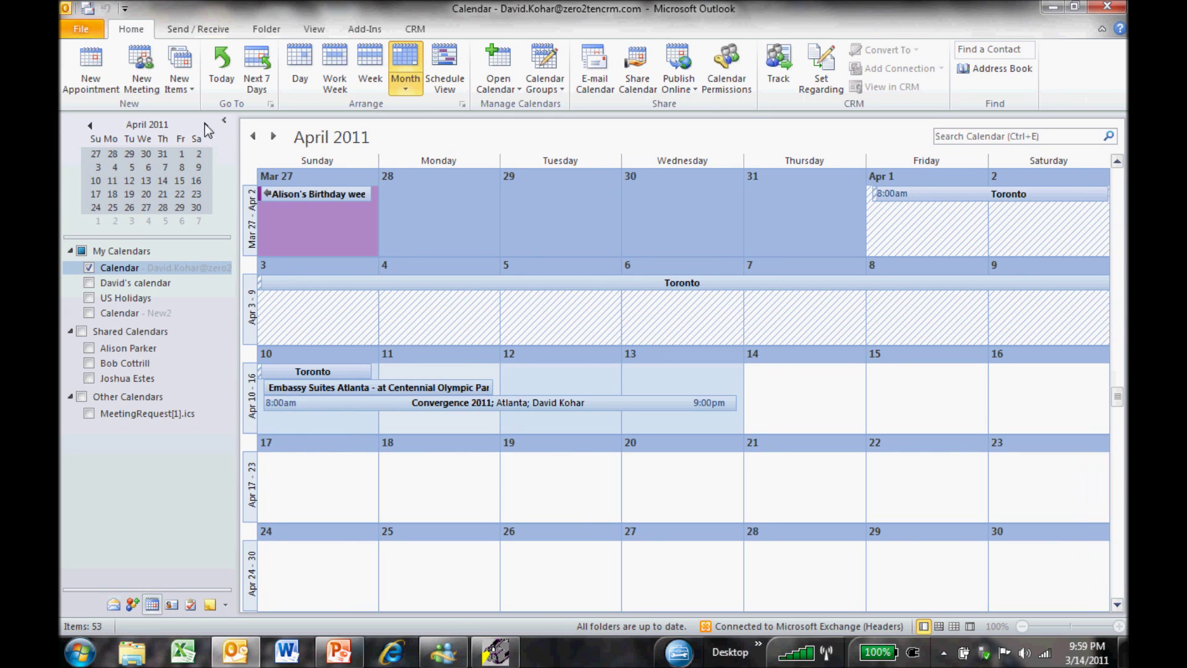
{"action": "left_click", "coordinate": [206, 126]}
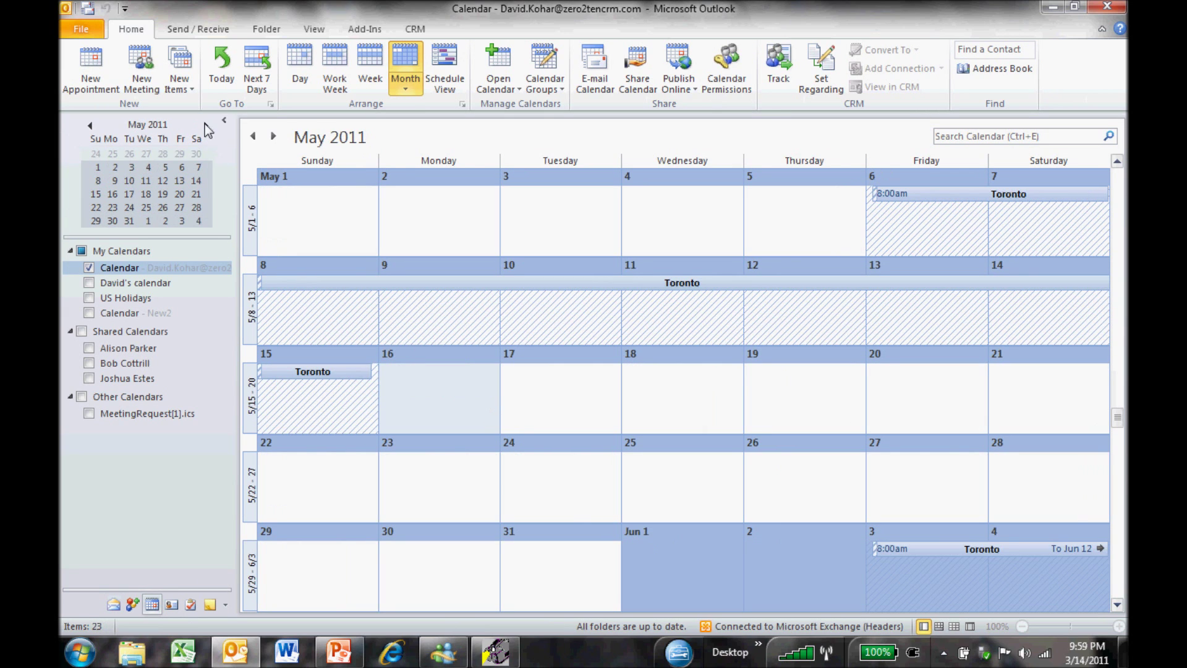
{"action": "left_click", "coordinate": [332, 68]}
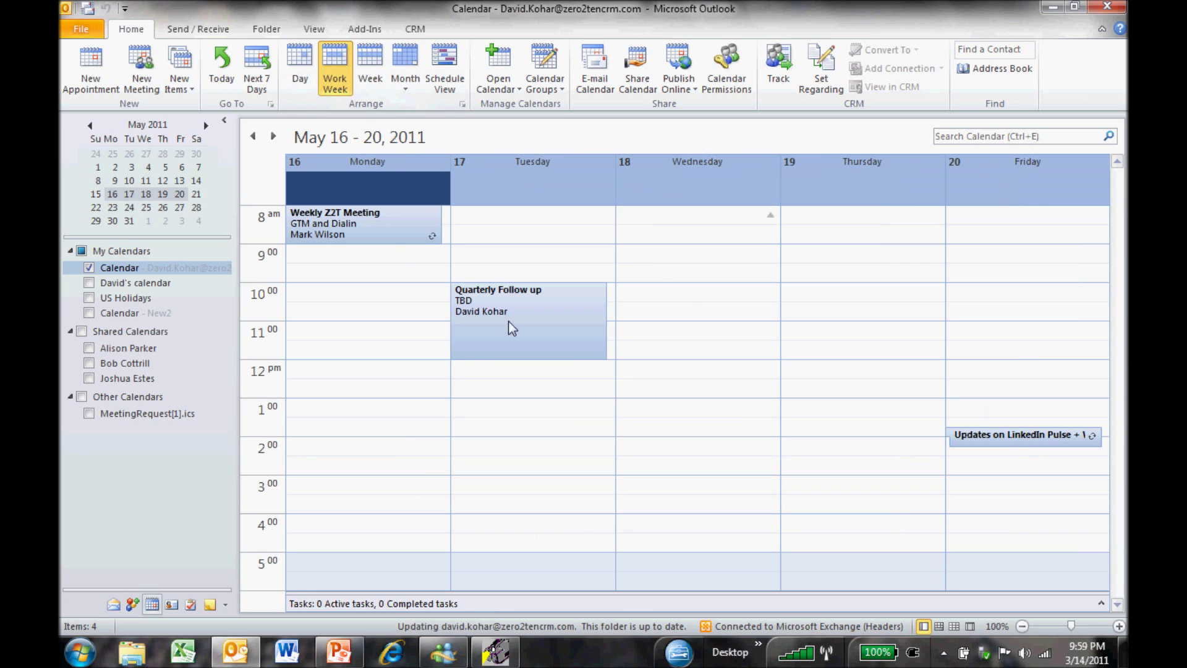
{"action": "left_click_drag", "start_coordinate": [760, 288], "coordinate": [760, 351]}
{"action": "right_click", "coordinate": [758, 341]}
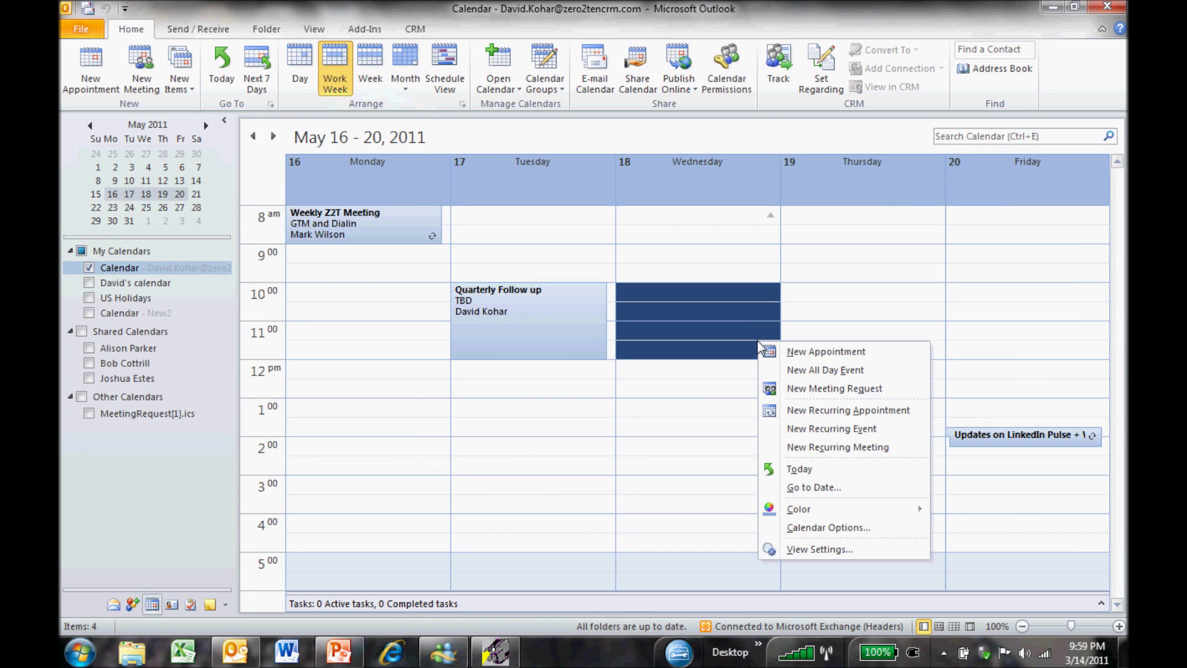
{"action": "left_click", "coordinate": [789, 350]}
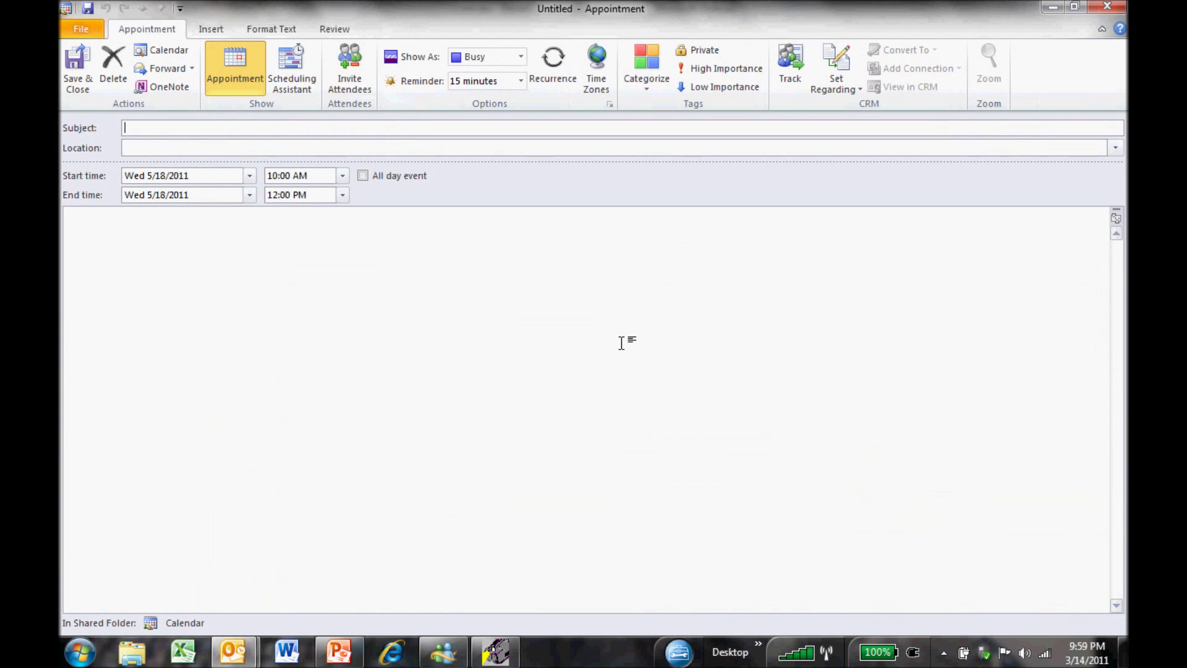
- Enter 'Quarterly Follow up Review' as the appointment subject
{"action": "type", "text": "Quarterly Follow up Review"}
{"action": "key", "text": "Tab"}
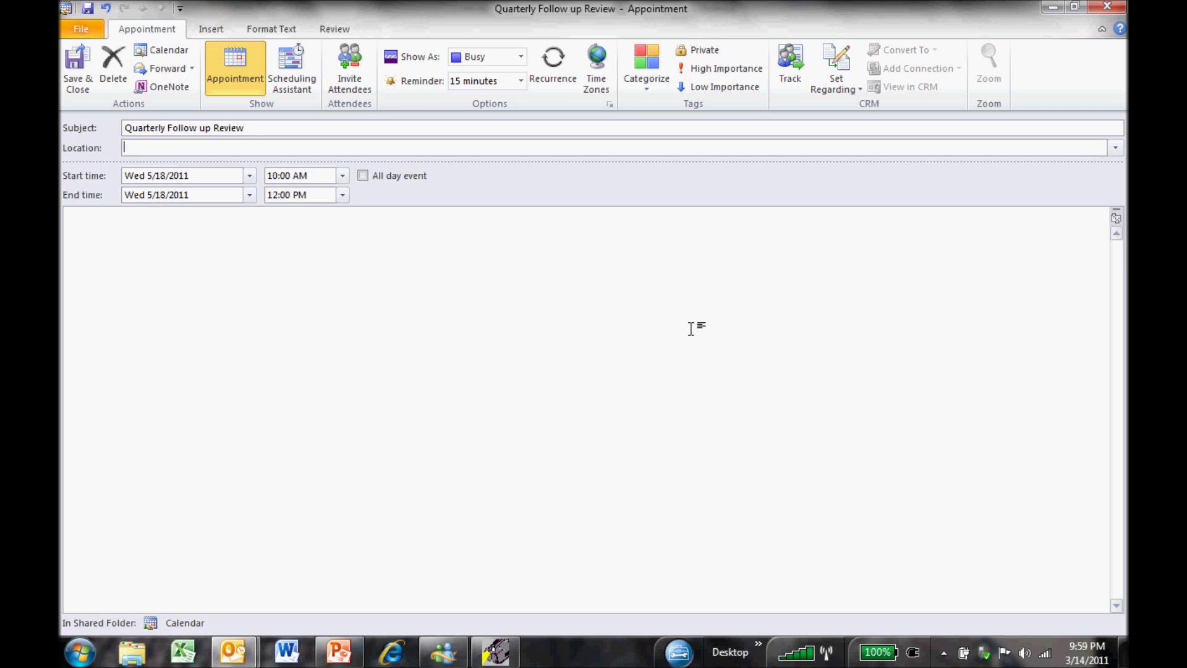
- Track the appointment in CRM regarding Grand Store (sample), then save and close it
{"action": "left_click", "coordinate": [796, 78]}
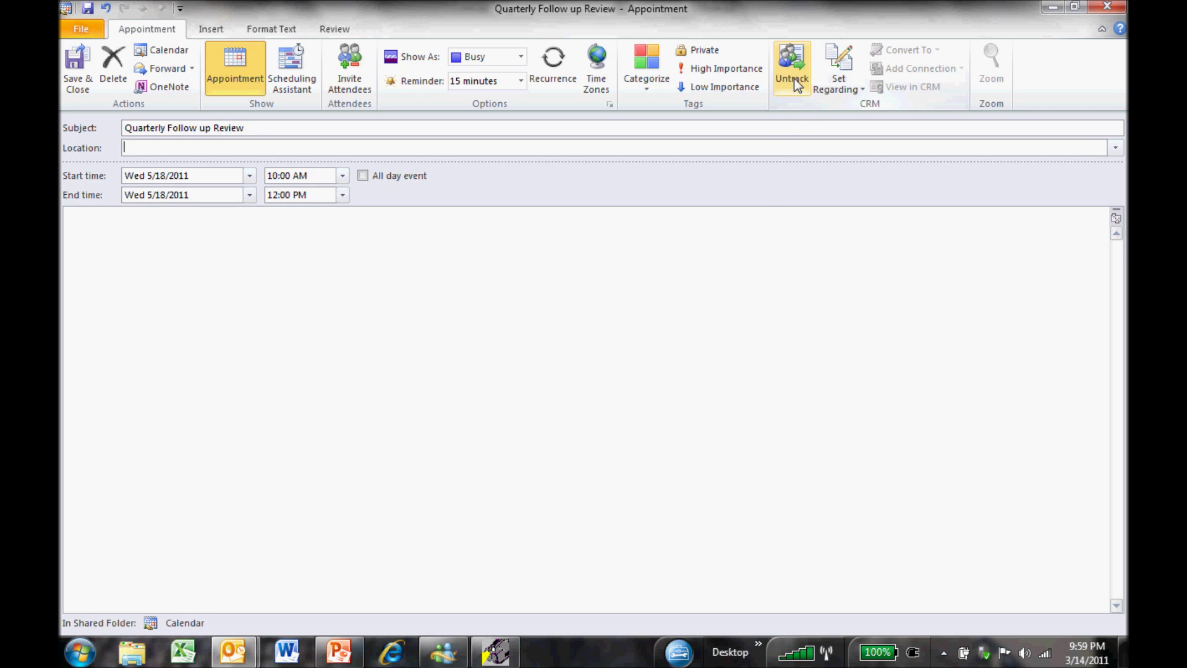
{"action": "left_click", "coordinate": [847, 66]}
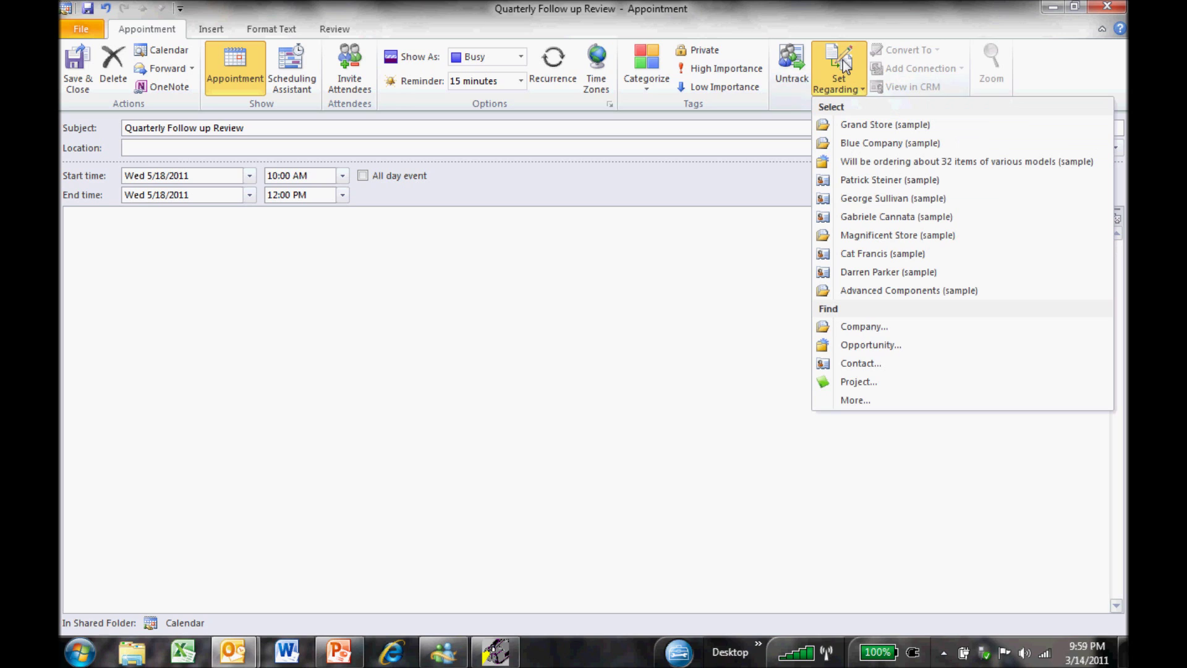
{"action": "left_click", "coordinate": [875, 125]}
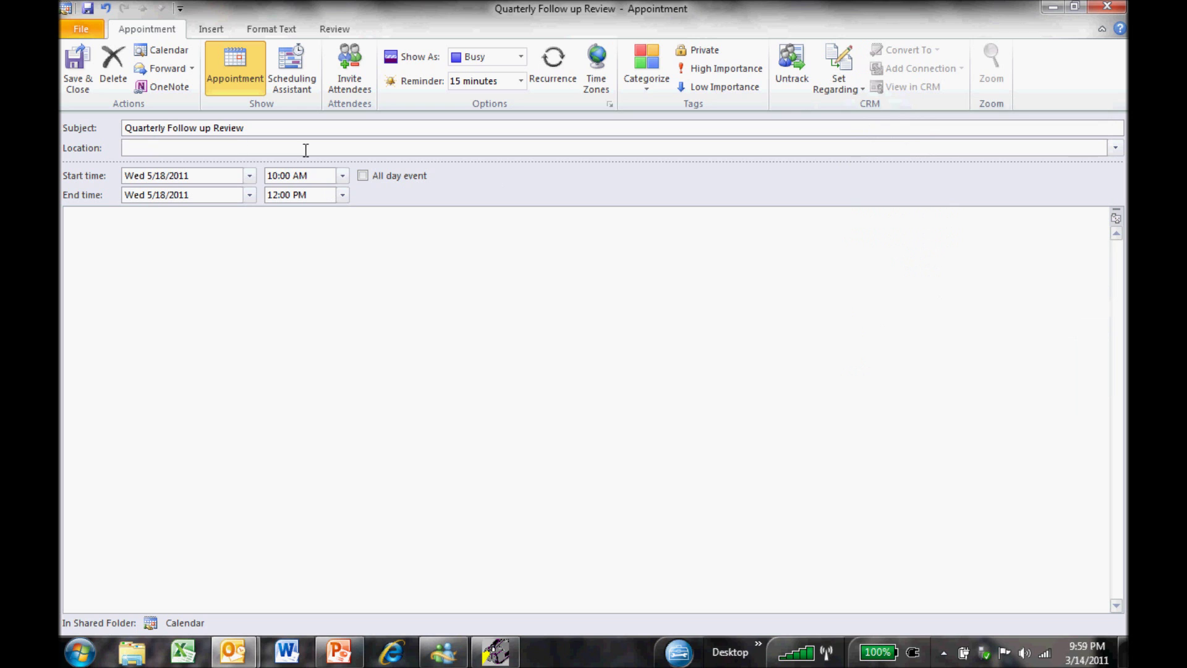
{"action": "left_click", "coordinate": [78, 81]}
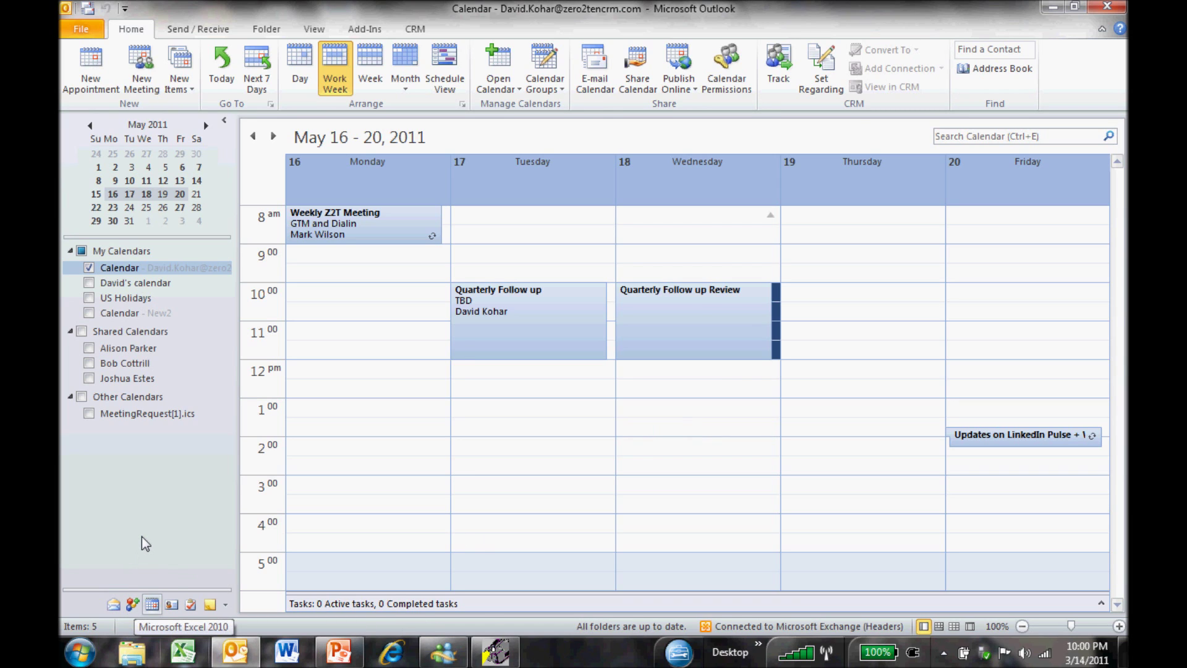
- Switch to the Sample Contacts list and open the Seattle sample contact's record
{"action": "left_click", "coordinate": [172, 605]}
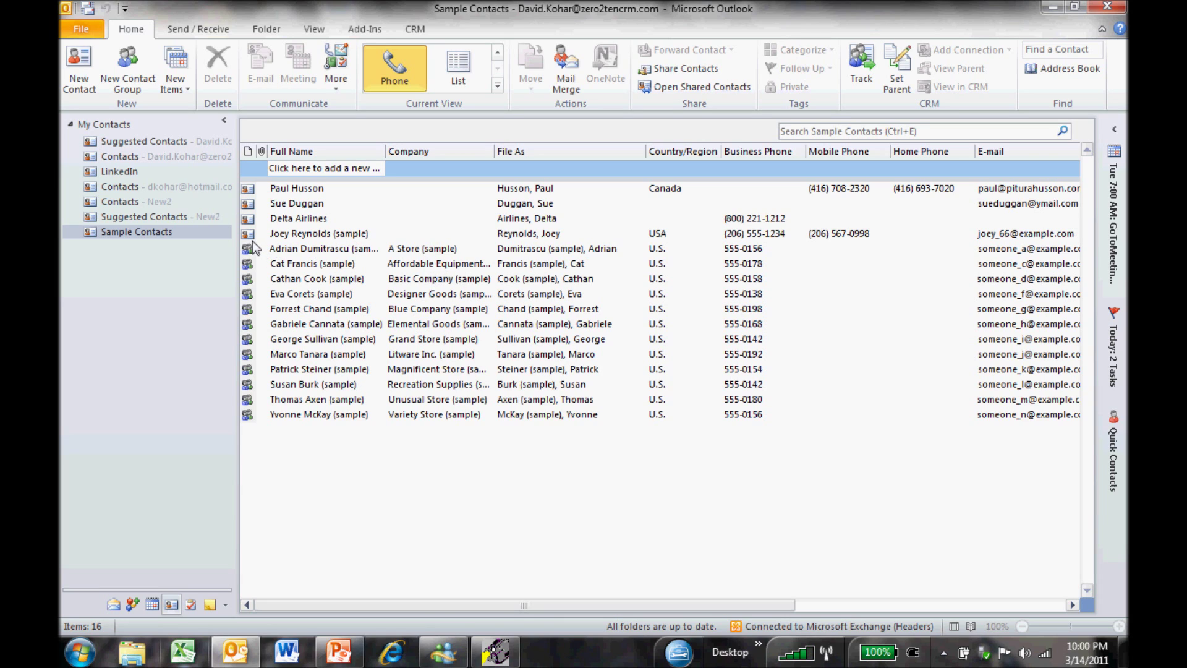
{"action": "double_click", "coordinate": [358, 237]}
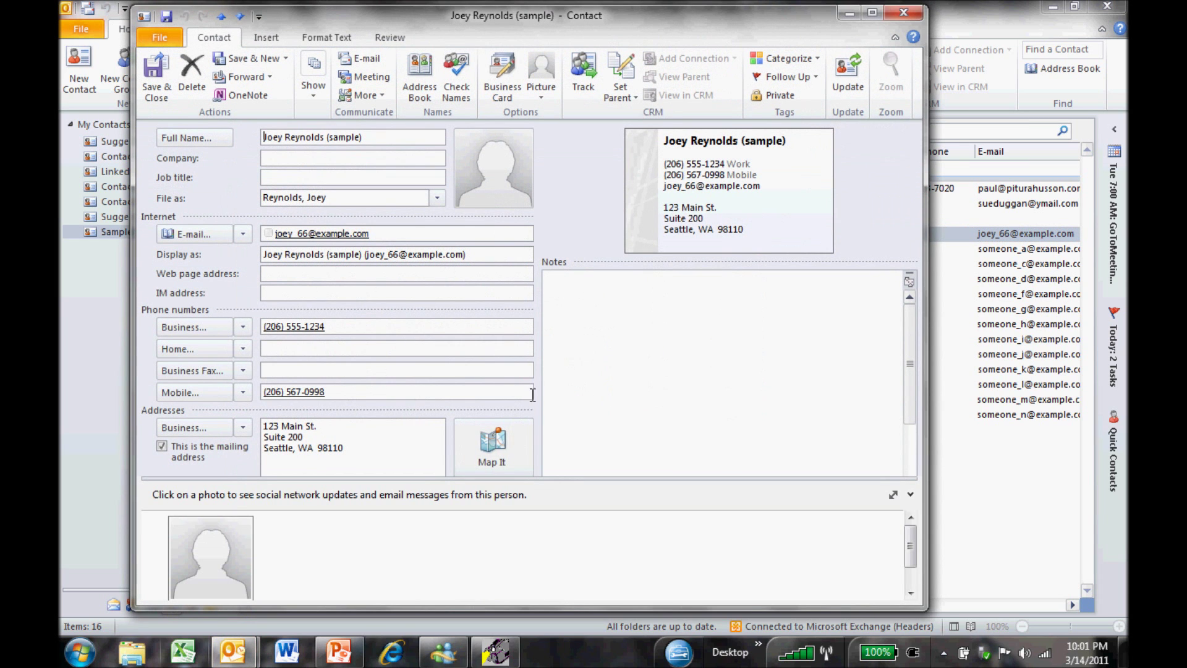
- Track the contact in CRM, set Blue Company (sample) as parent via a *sample search, and save
{"action": "left_click", "coordinate": [584, 78]}
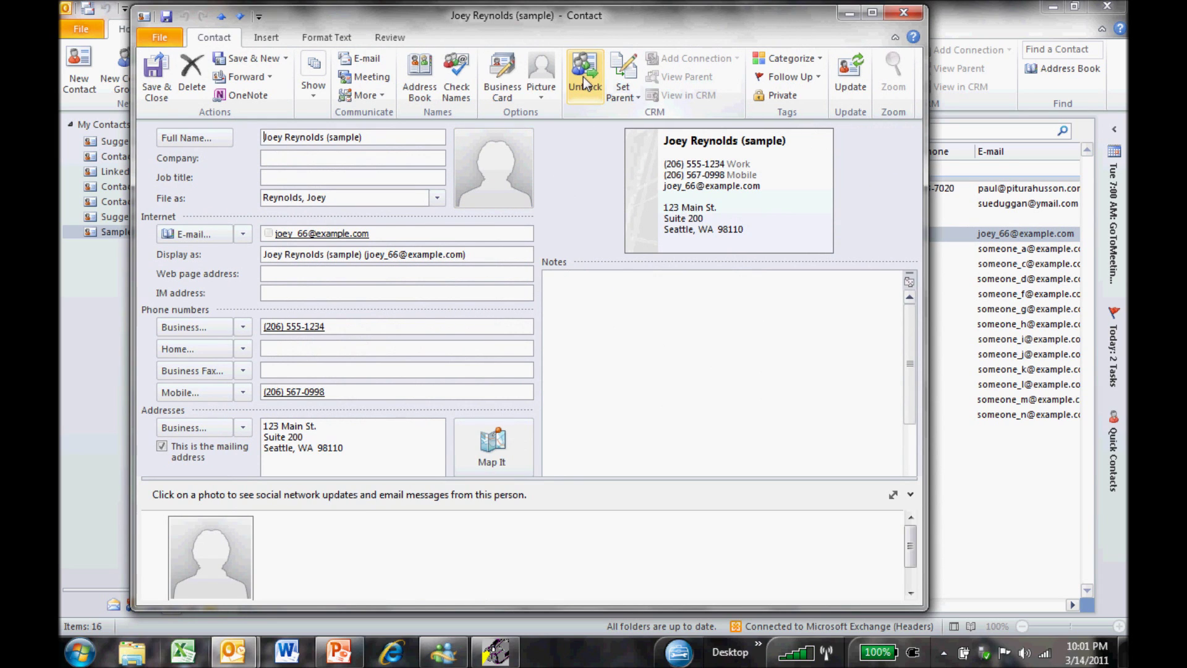
{"action": "left_click", "coordinate": [624, 69]}
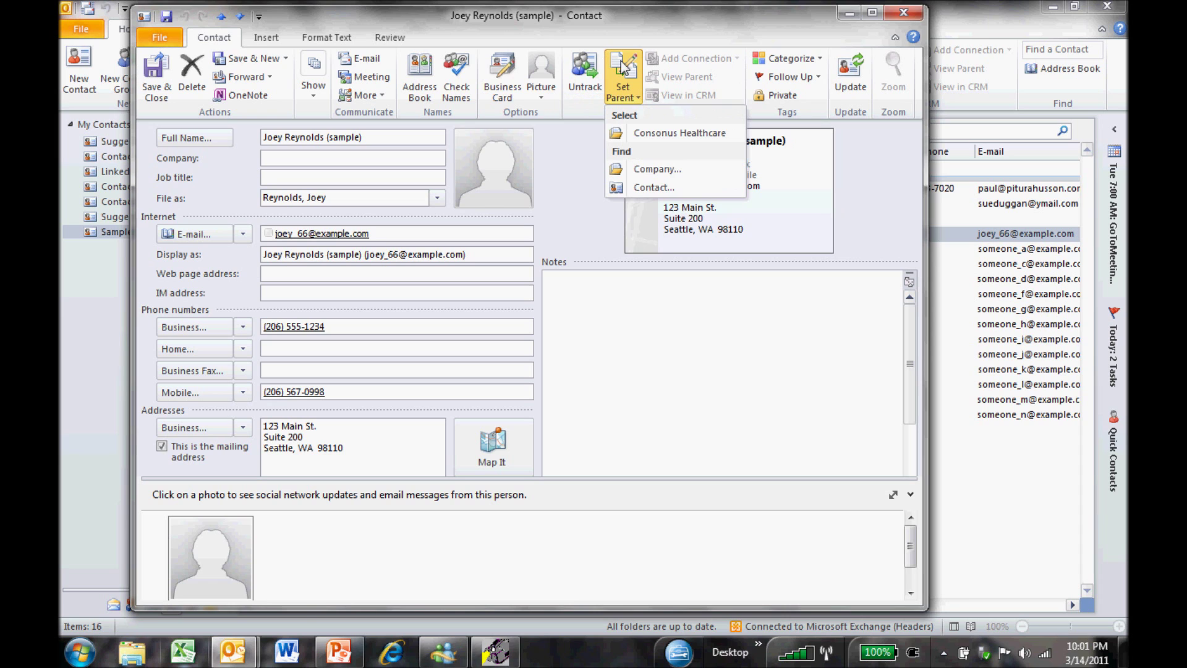
{"action": "left_click", "coordinate": [648, 169]}
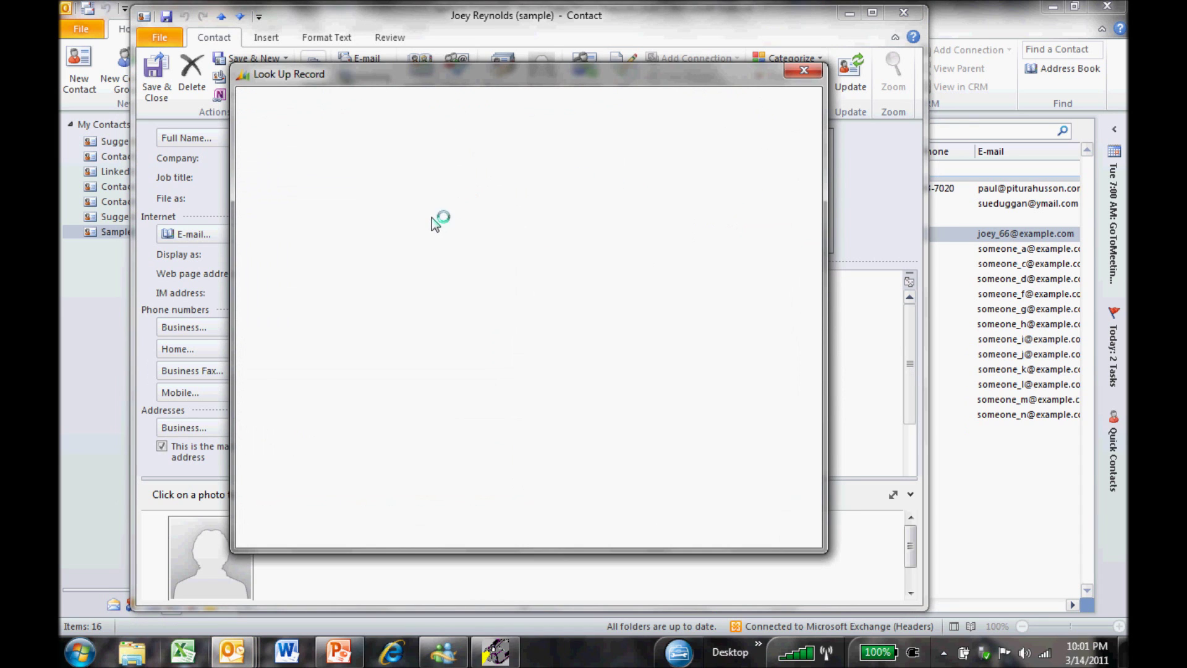
{"action": "left_click", "coordinate": [413, 206]}
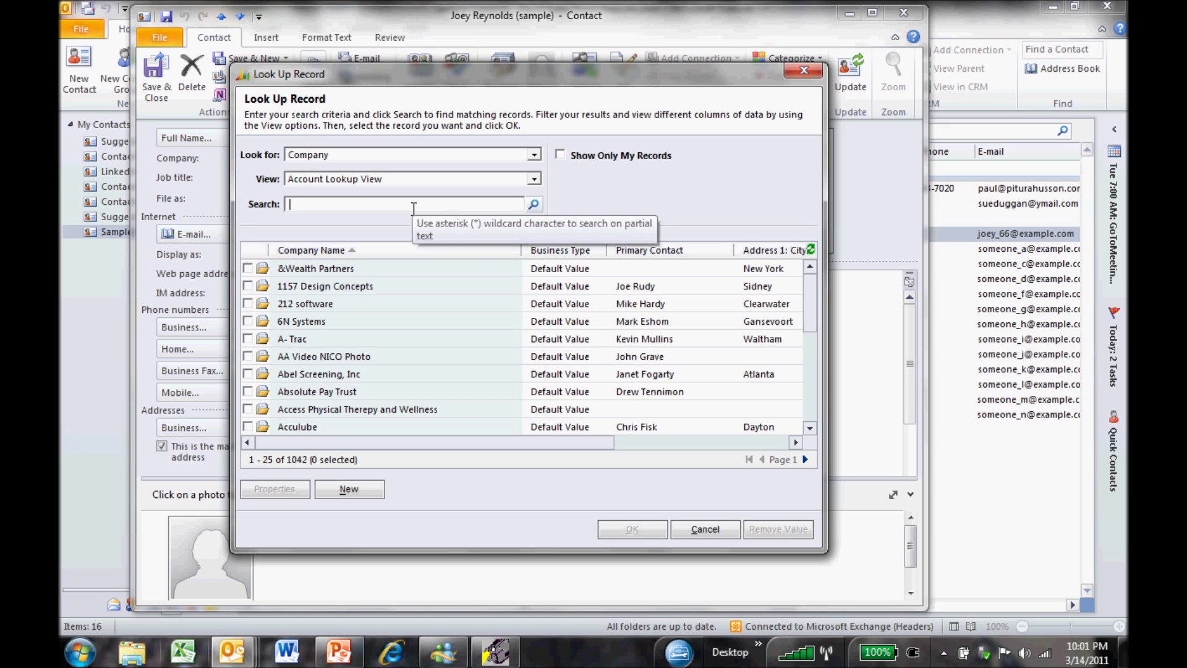
{"action": "type", "text": "*sample"}
{"action": "key", "text": "Return"}
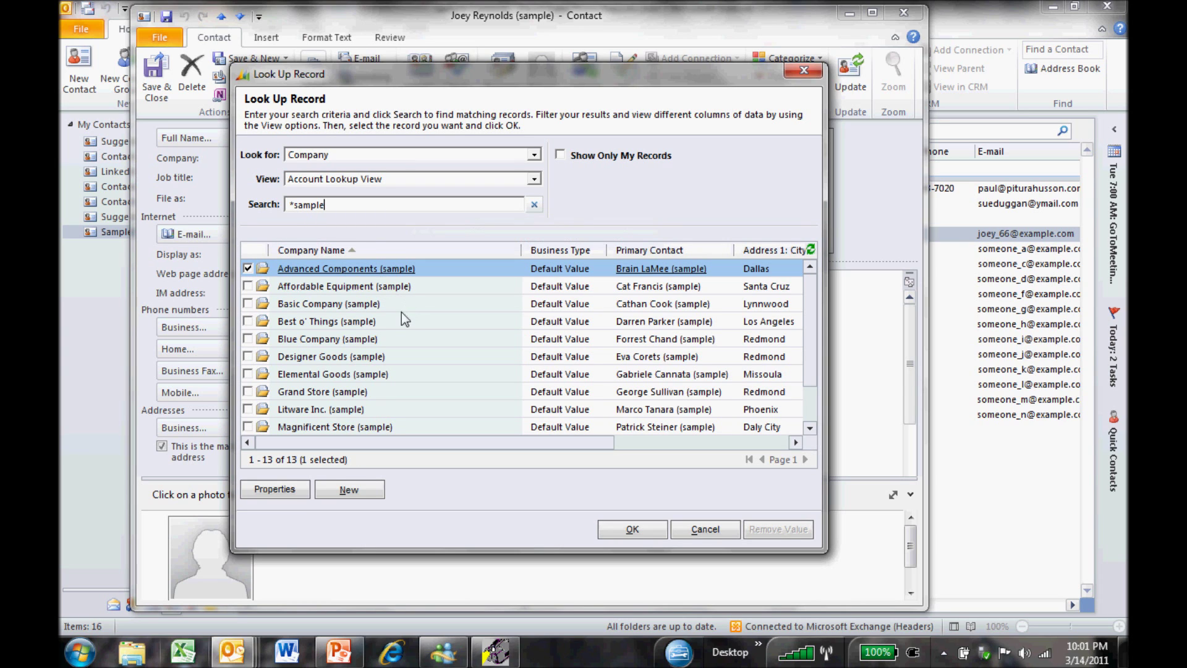
{"action": "double_click", "coordinate": [401, 340]}
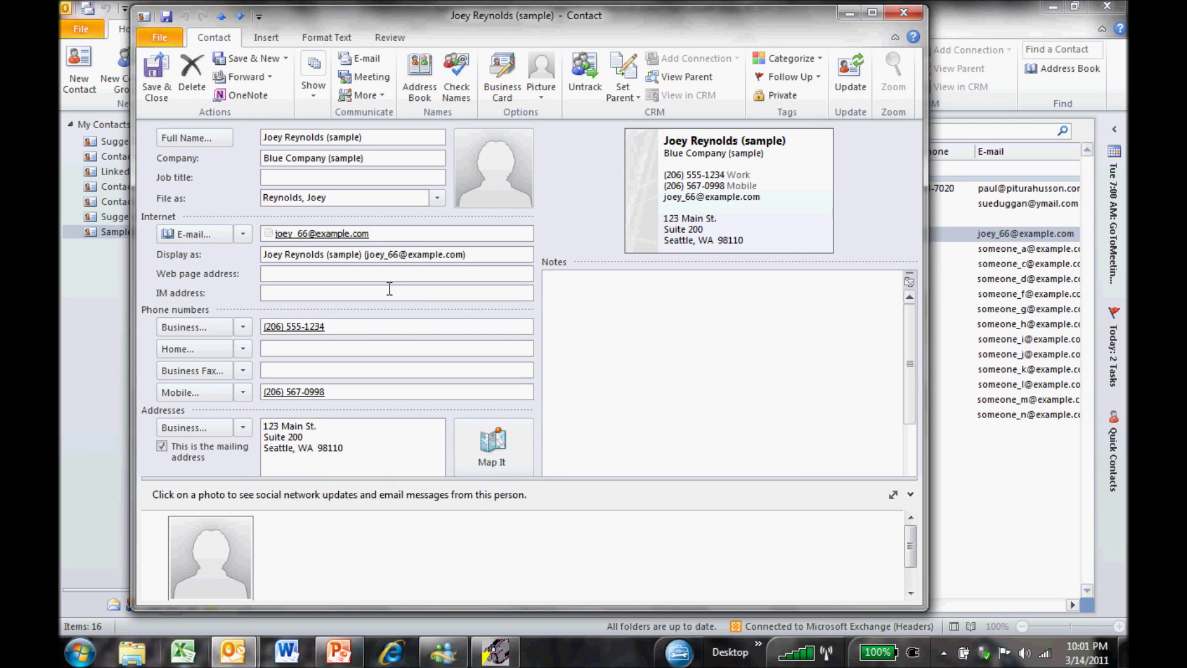
{"action": "left_click", "coordinate": [153, 79]}
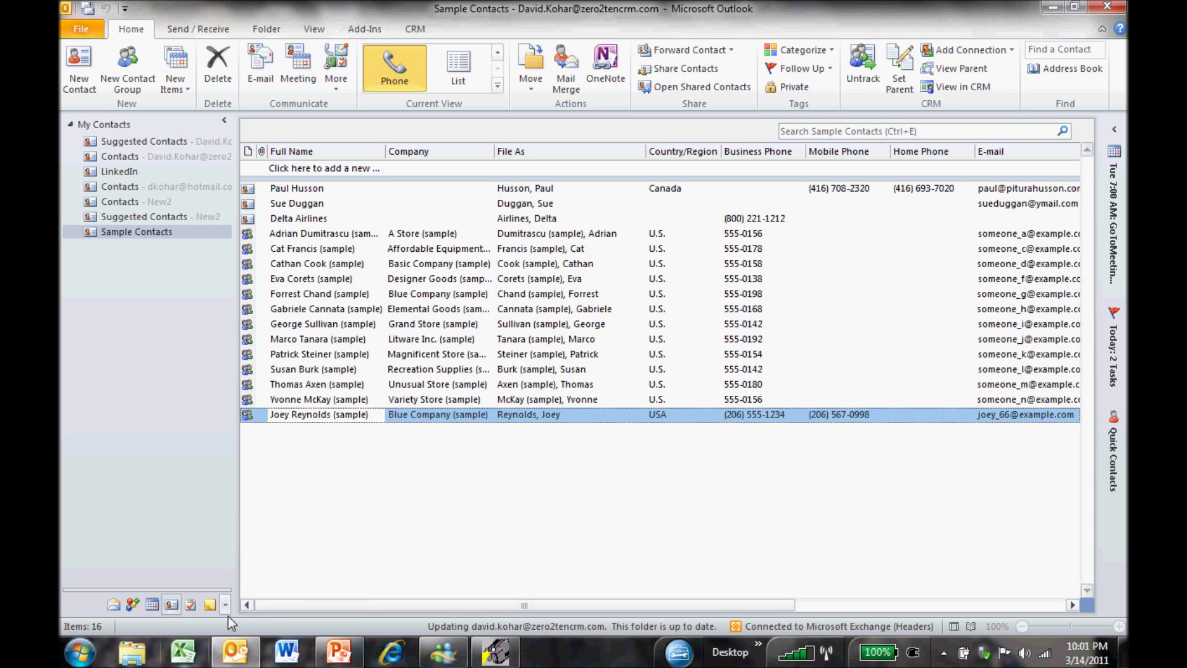
- Open the task To-Do List, then return to the mail Inbox
{"action": "left_click", "coordinate": [191, 604]}
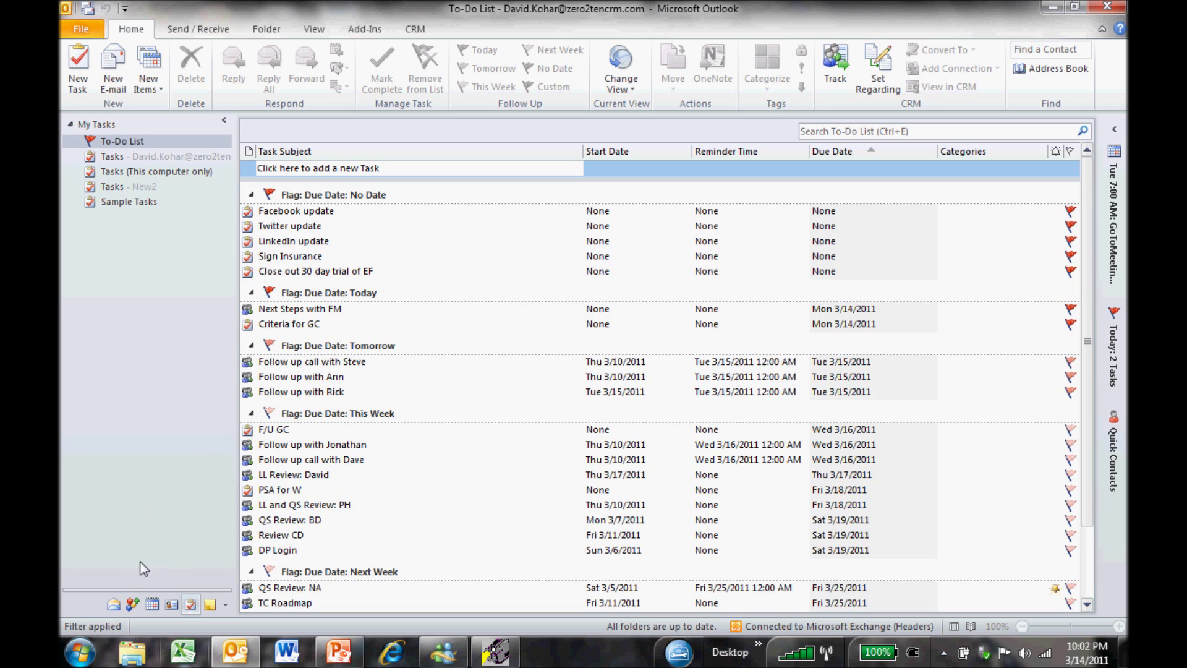
{"action": "left_click", "coordinate": [112, 604]}
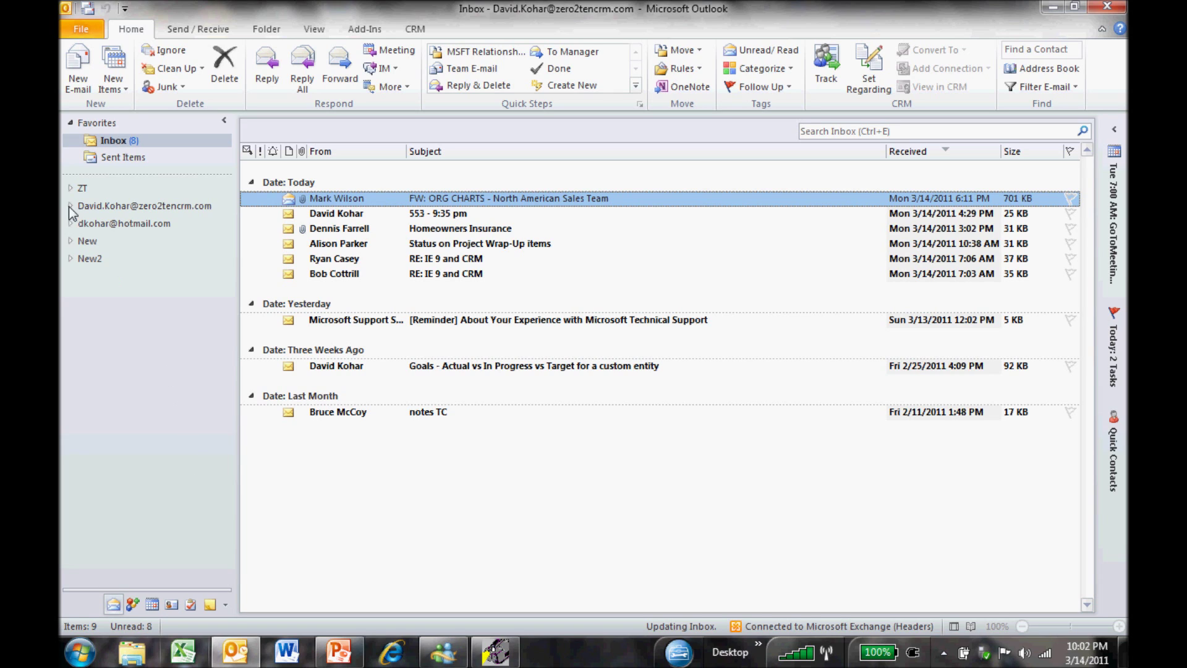
- Expand the ZT organisation's CRM folder and its Sales folder to reveal Leads, Companies and Contacts
{"action": "left_click", "coordinate": [70, 189]}
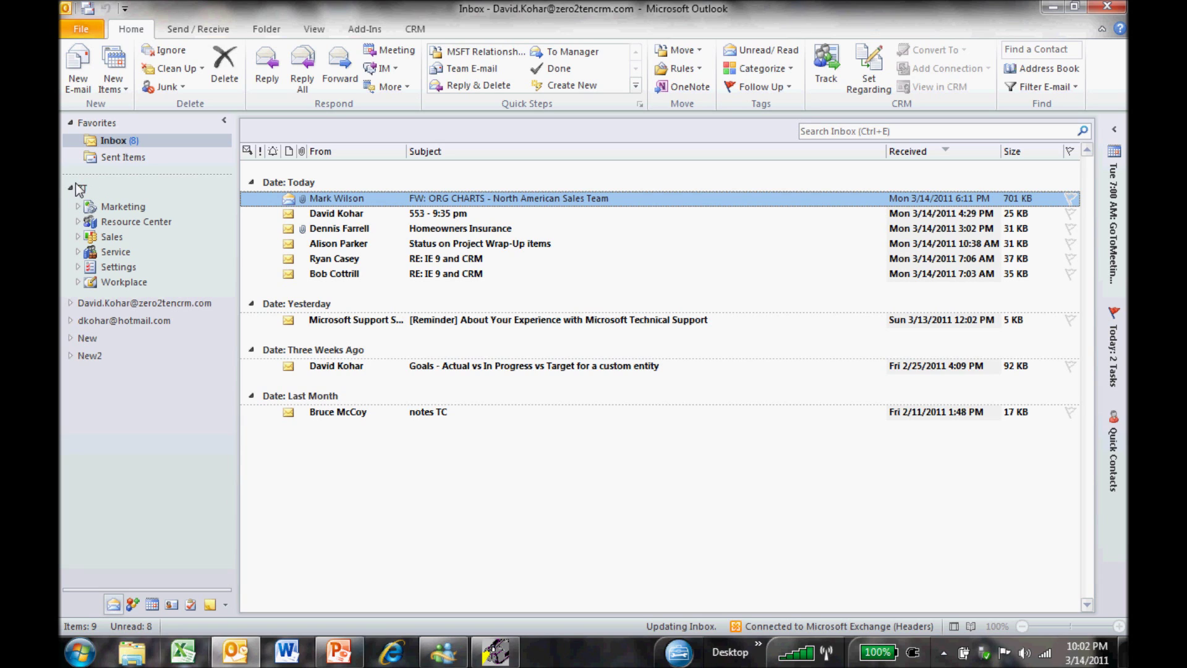
{"action": "left_click", "coordinate": [78, 237]}
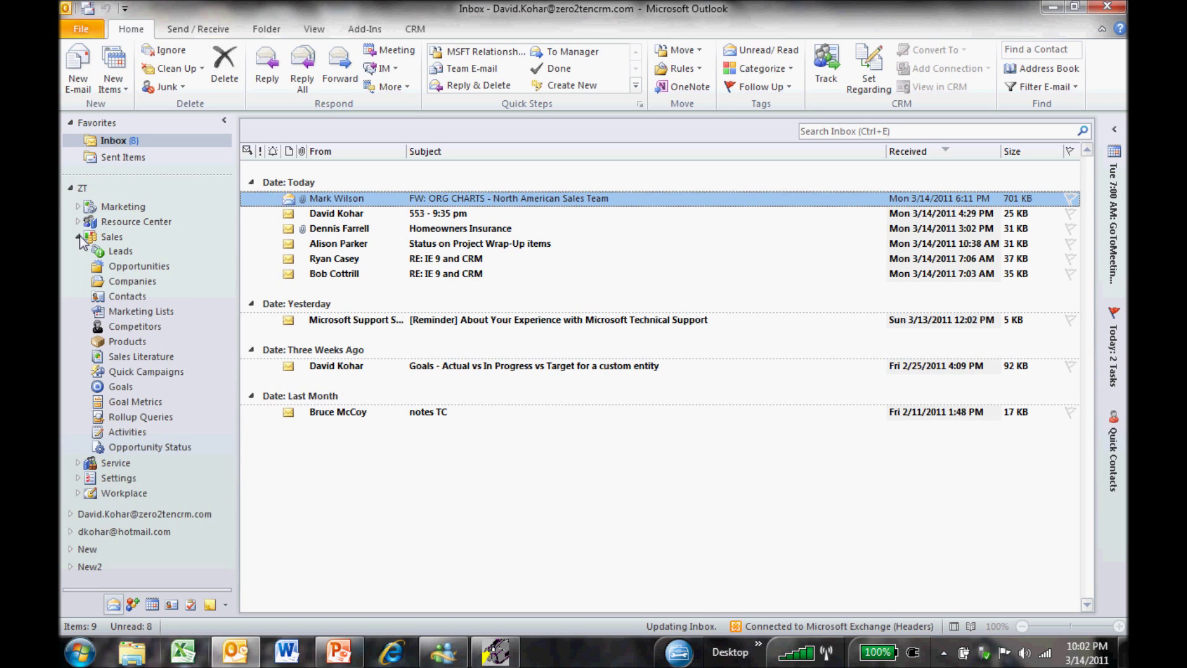
- Open Sales > Companies, drill the Accounts by Owner chart into owners, then clear the Owner filter
{"action": "left_click", "coordinate": [117, 284]}
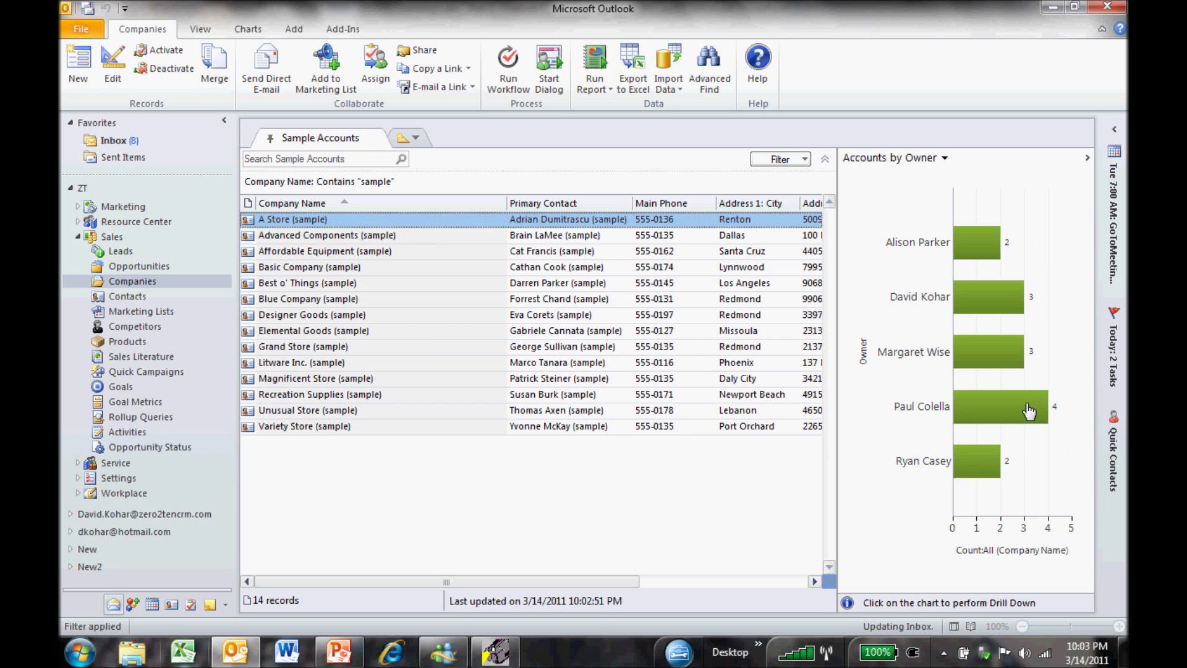
{"action": "mouse_move", "coordinate": [1029, 410]}
{"action": "left_click", "coordinate": [1002, 412]}
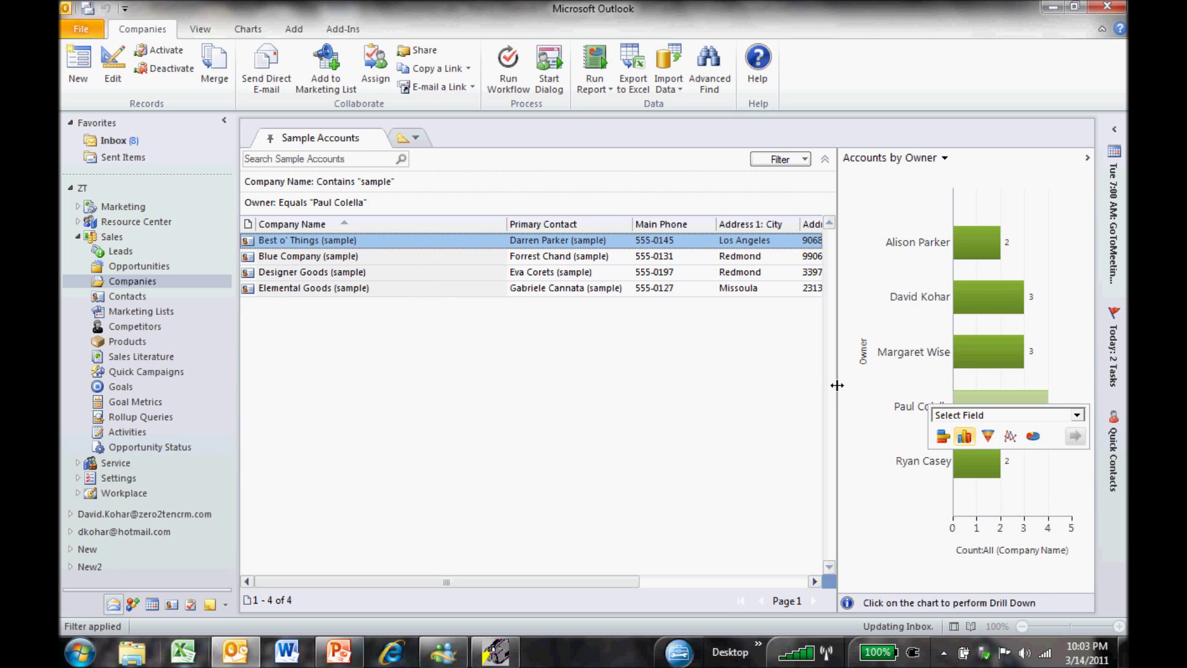
{"action": "left_click", "coordinate": [976, 349]}
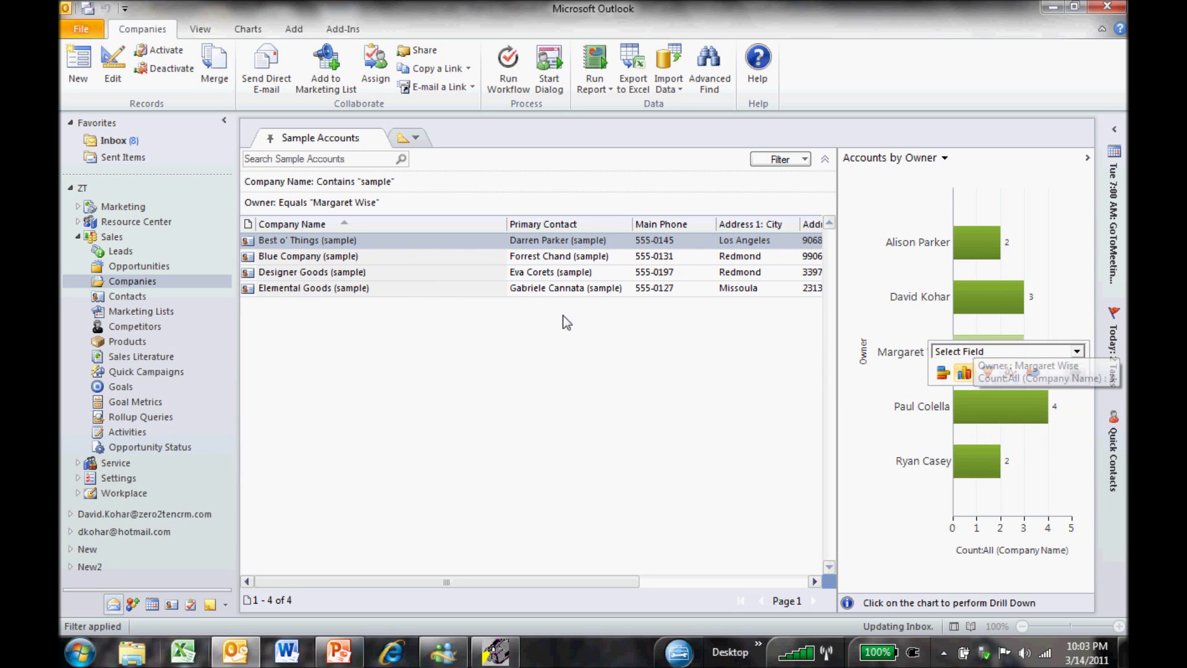
{"action": "left_click", "coordinate": [859, 470]}
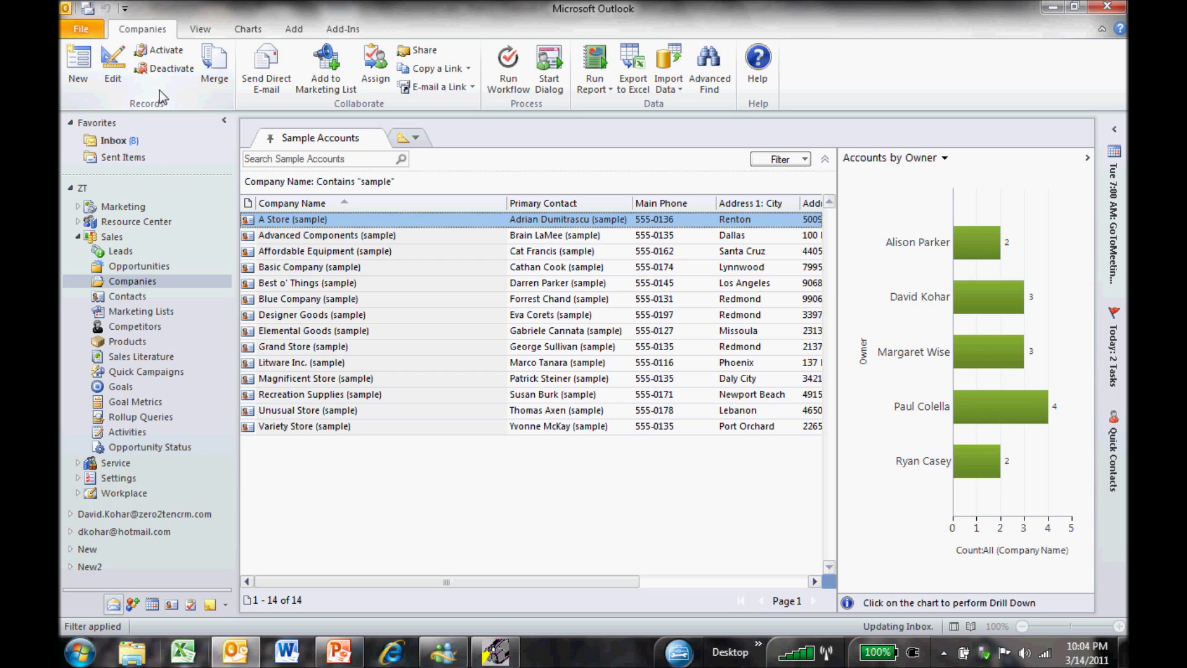
- Show the Filter: Outlook dialog of 9 synchronization filters via File > CRM > Synchronize
{"action": "left_click", "coordinate": [81, 31]}
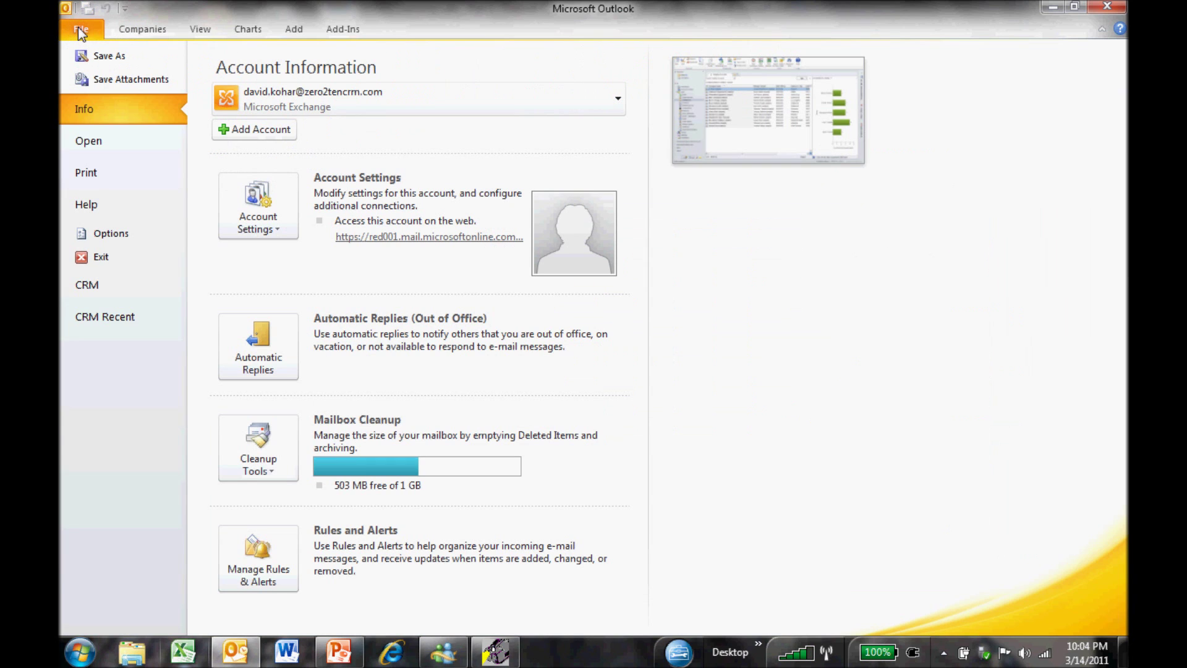
{"action": "left_click", "coordinate": [94, 286]}
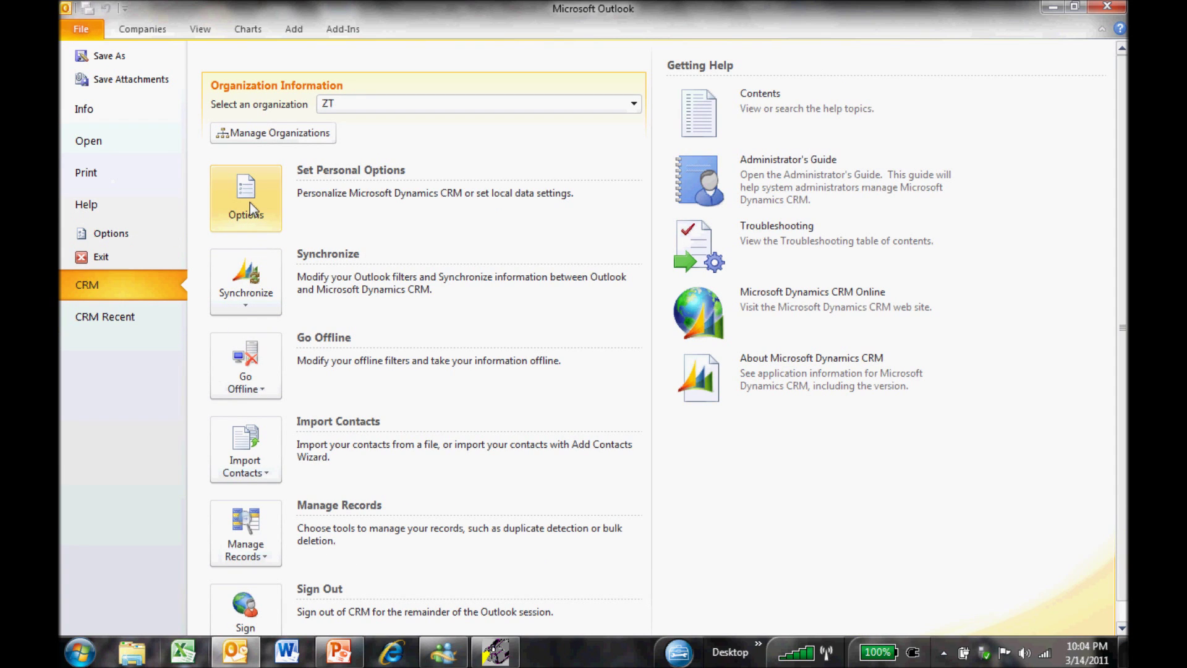
{"action": "left_click", "coordinate": [247, 285]}
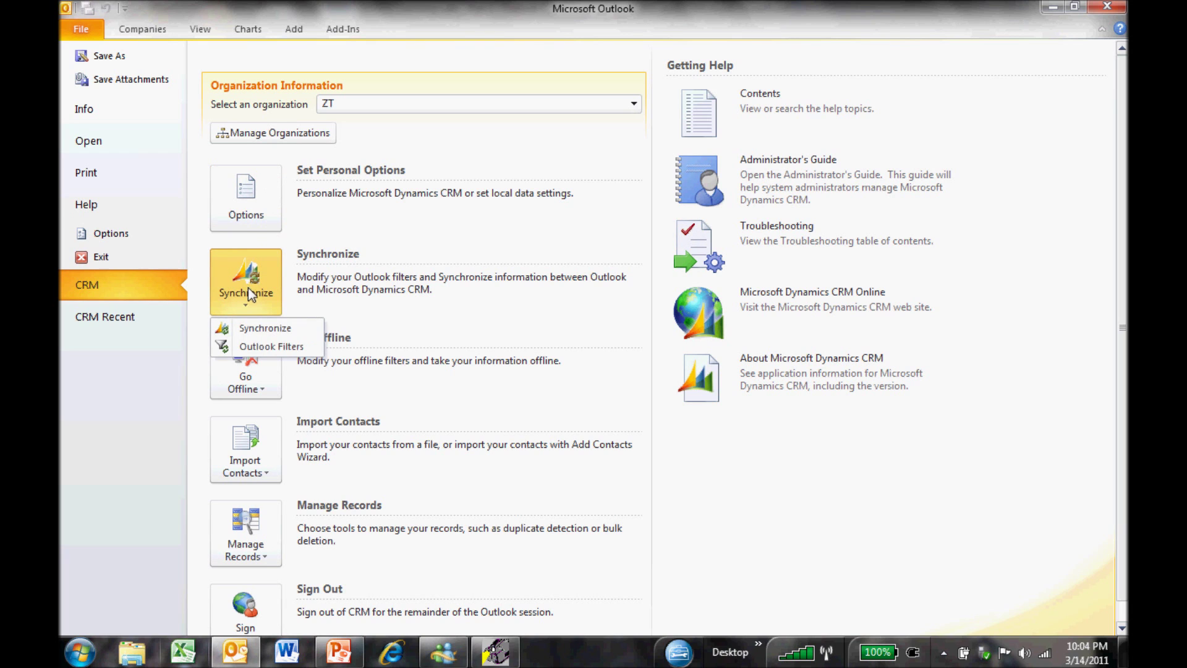
{"action": "left_click", "coordinate": [265, 346]}
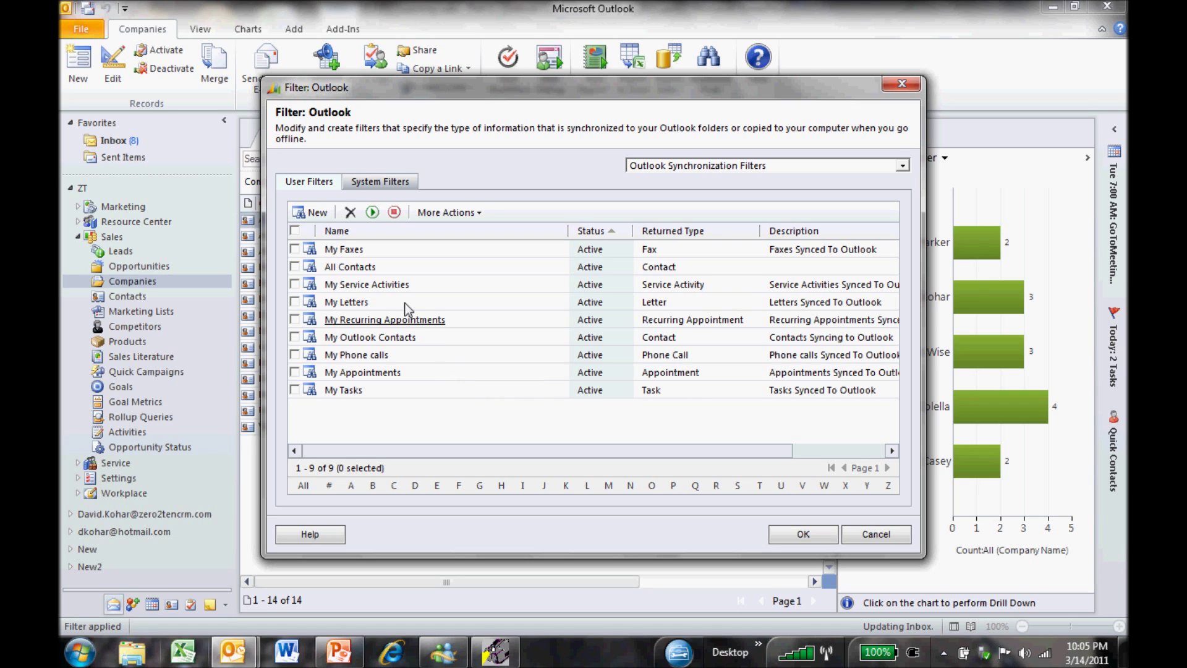
- Start a new Contact filter with the condition Address 1: State/Province equals WA
{"action": "left_click", "coordinate": [316, 214]}
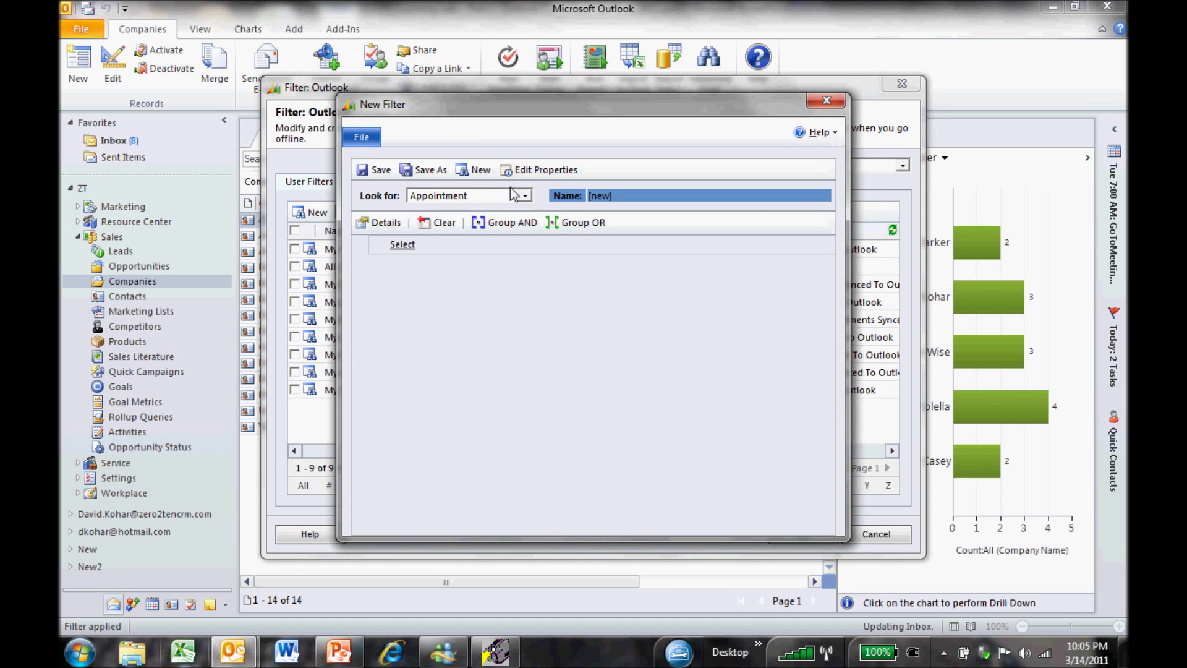
{"action": "left_click", "coordinate": [475, 196]}
{"action": "left_click", "coordinate": [464, 221]}
{"action": "left_click", "coordinate": [433, 248]}
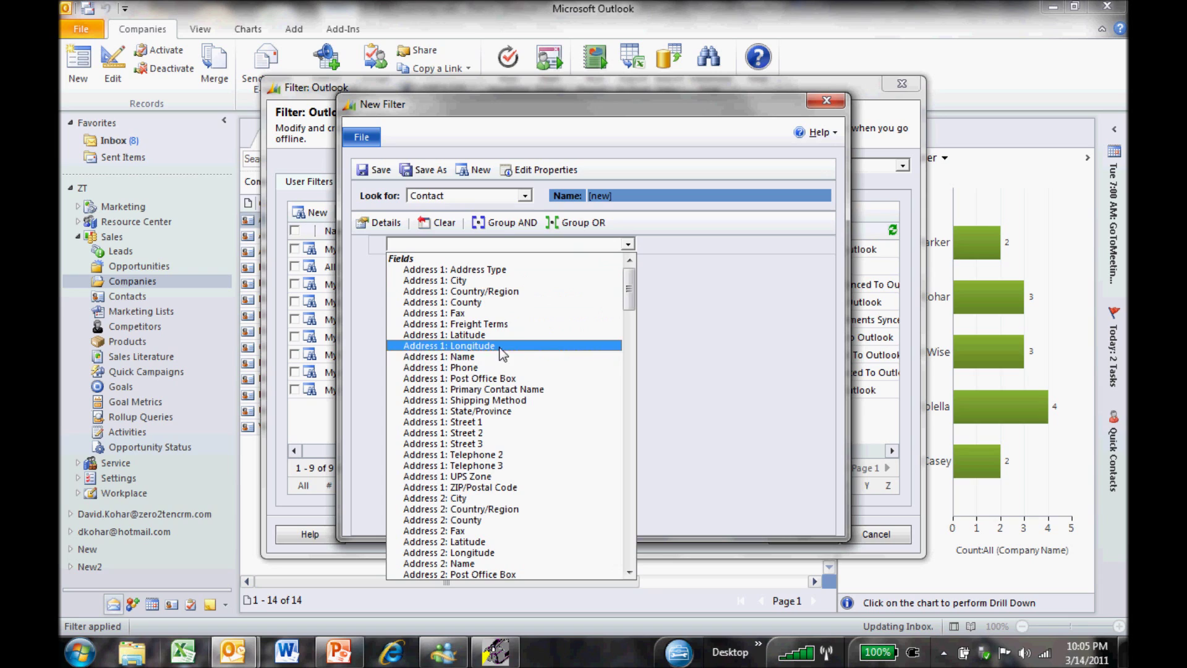
{"action": "left_click", "coordinate": [501, 411]}
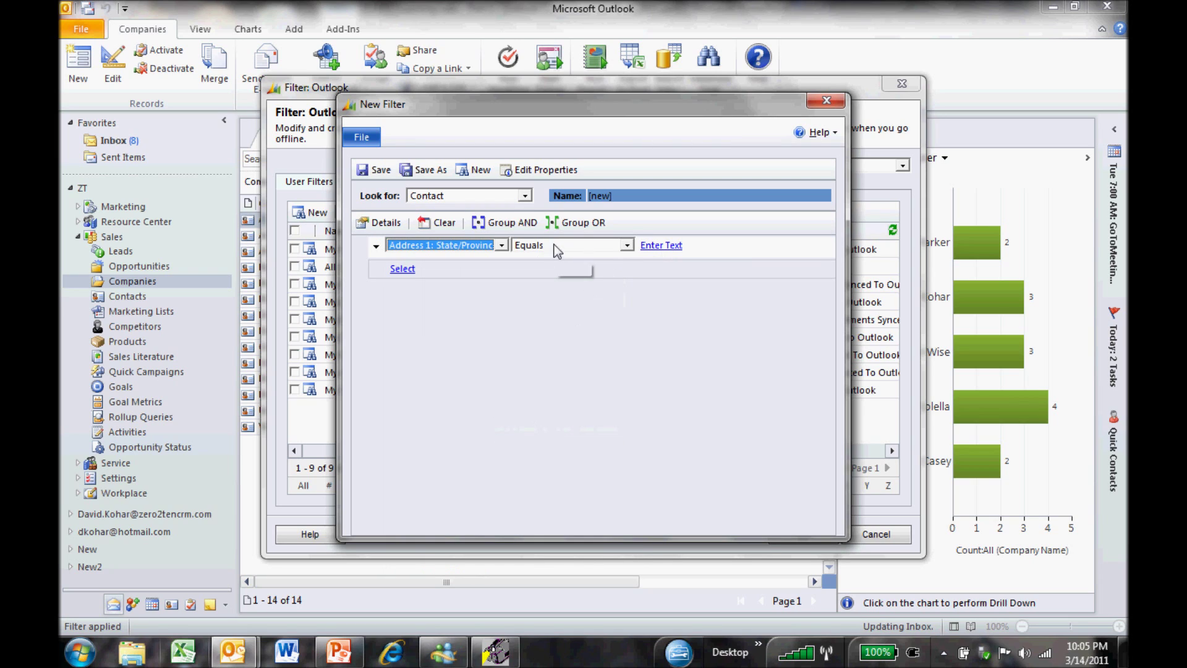
{"action": "left_click", "coordinate": [660, 245]}
{"action": "type", "text": "WA"}
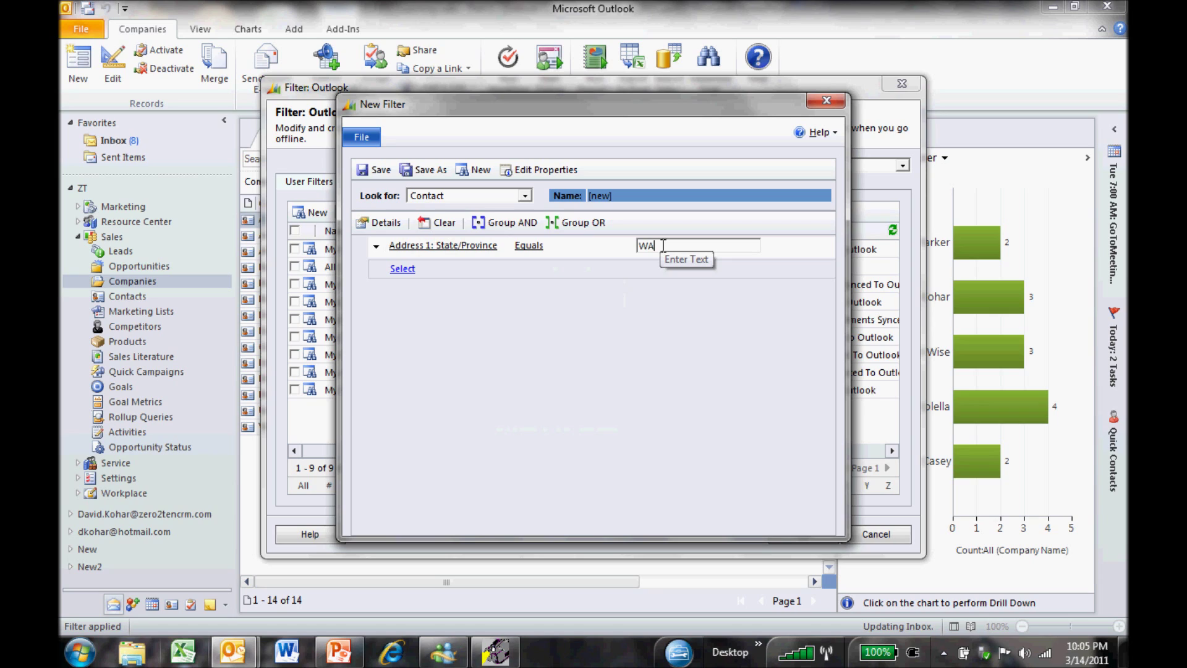
- Save the filter as 'Contacts in WA State', close the editor and accept the filter list
{"action": "left_click", "coordinate": [425, 171]}
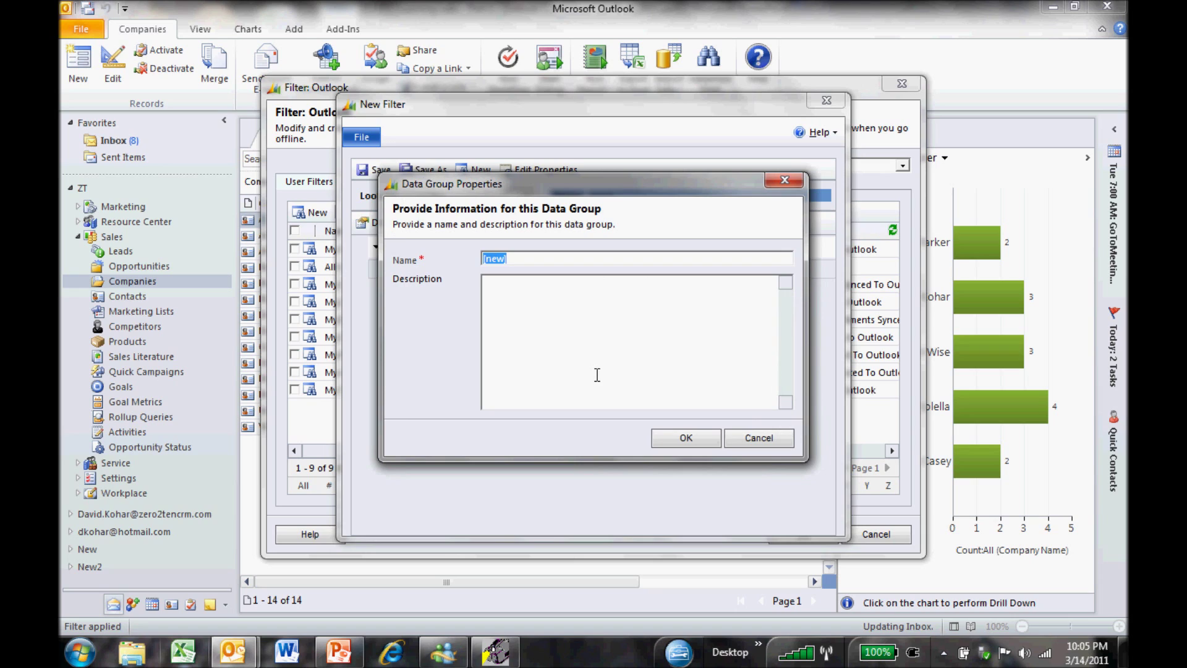
{"action": "type", "text": "Contacts in WA State"}
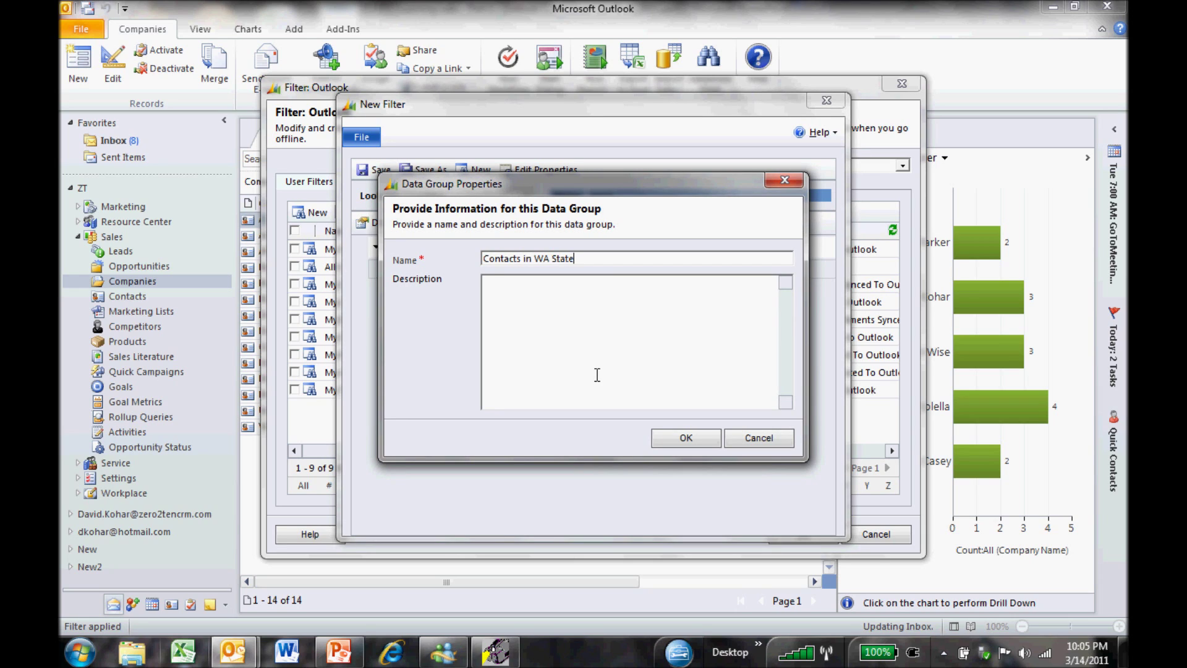
{"action": "left_click", "coordinate": [686, 438]}
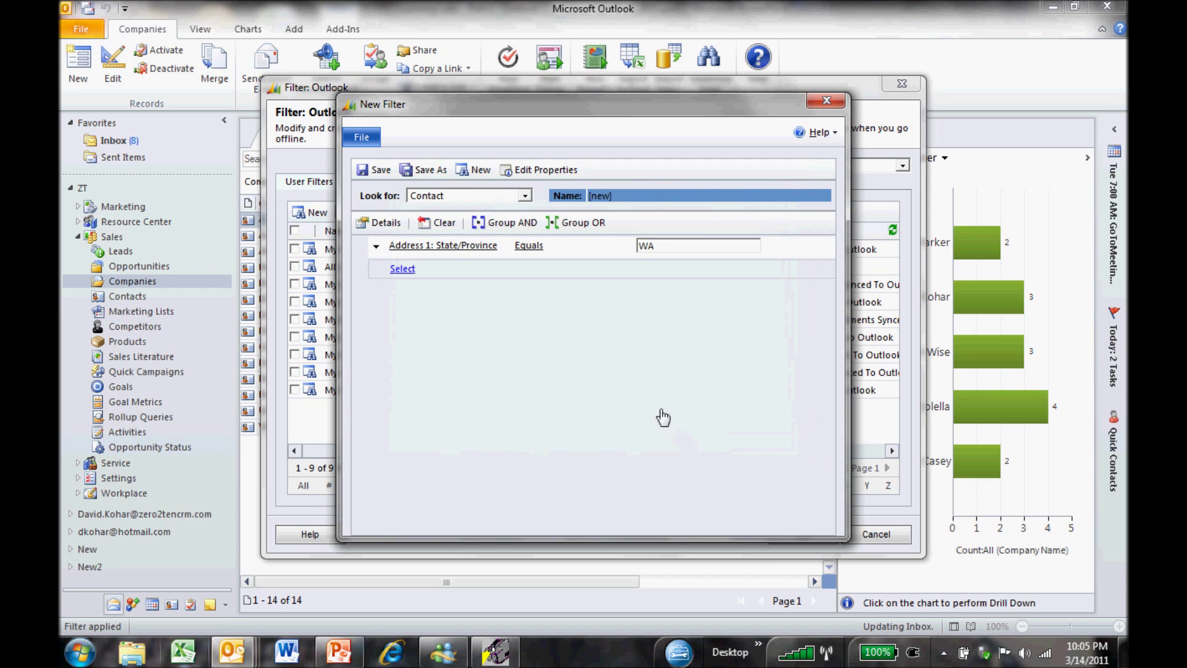
{"action": "left_click", "coordinate": [828, 103]}
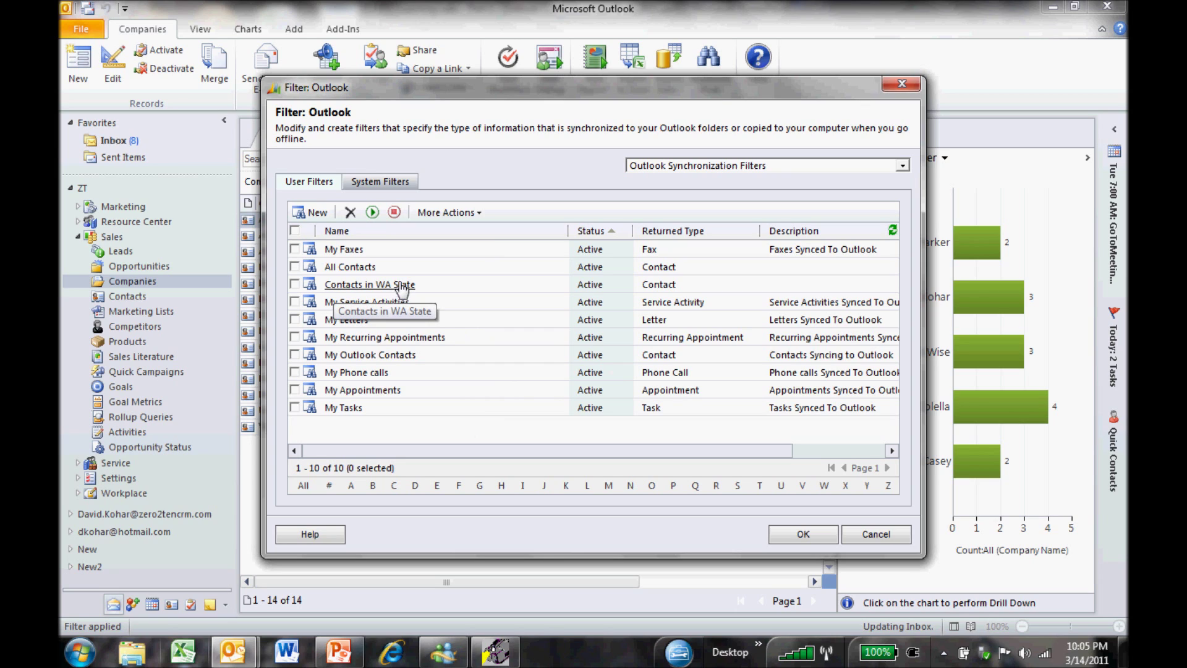
{"action": "left_click", "coordinate": [799, 533]}
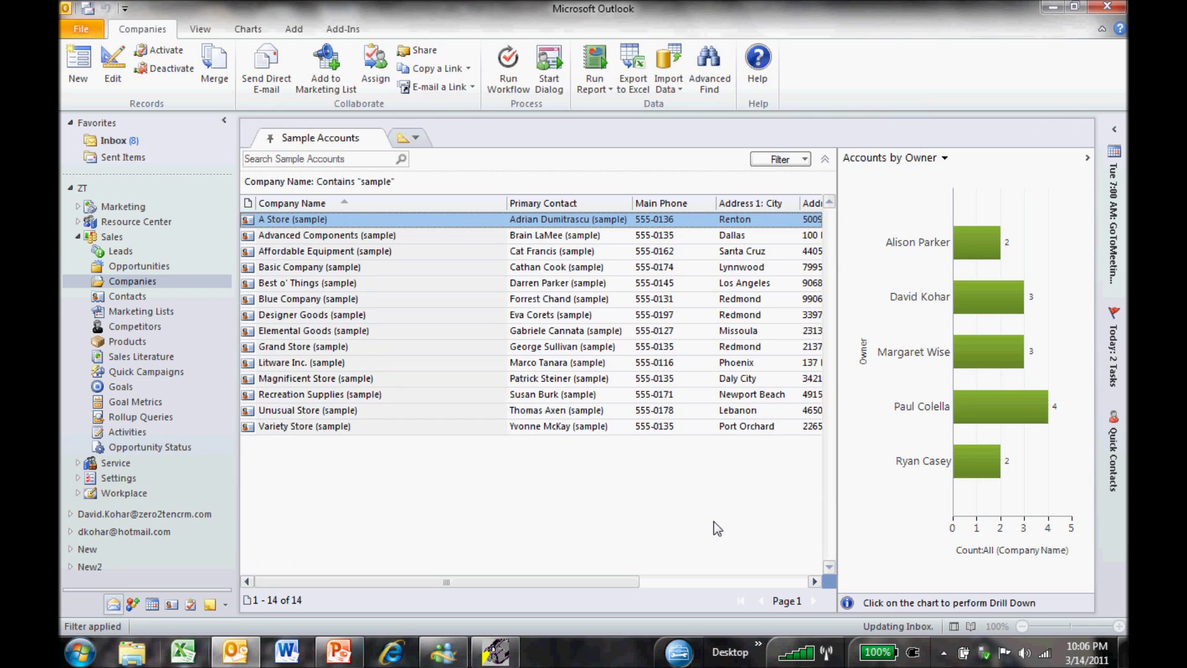